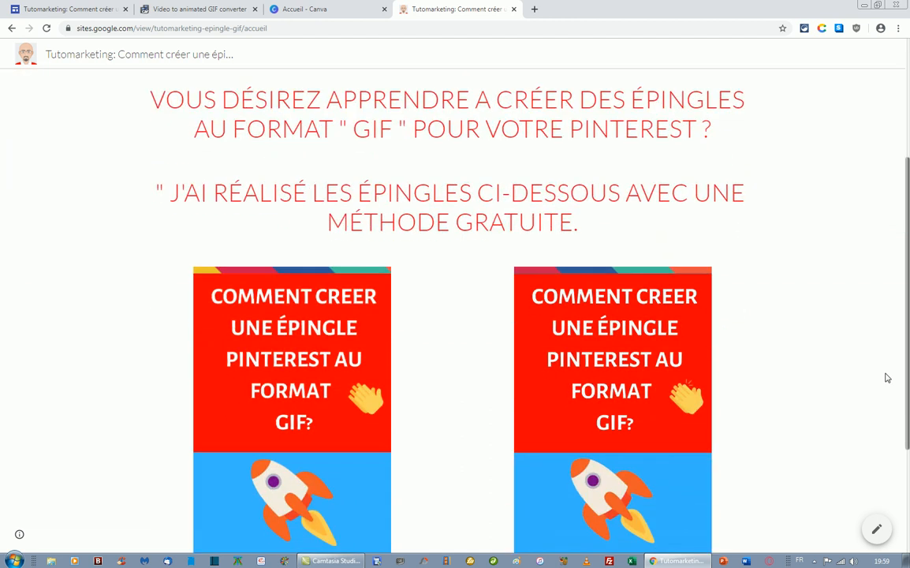
- Switch to Canva and create a new blank Pinterest image design
scroll(732, 315, down, 2)
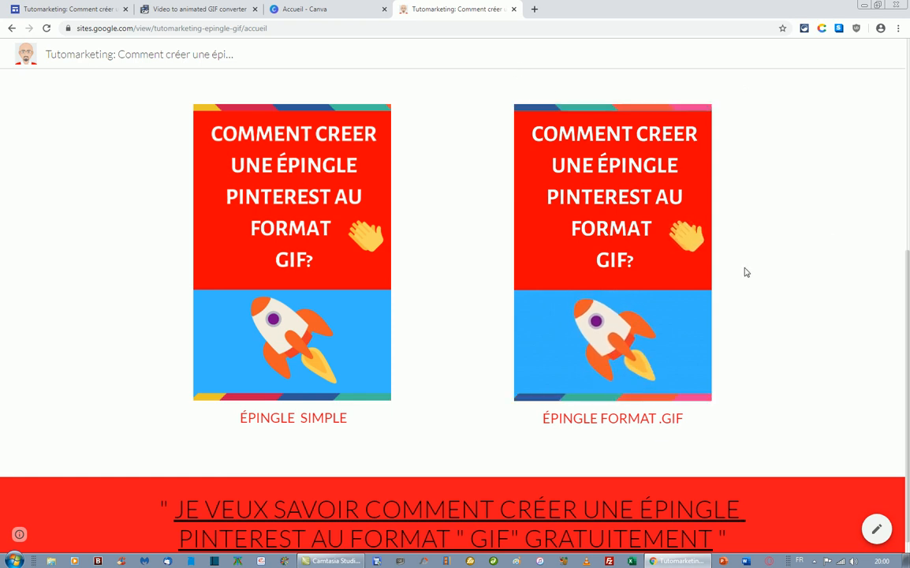
click(288, 10)
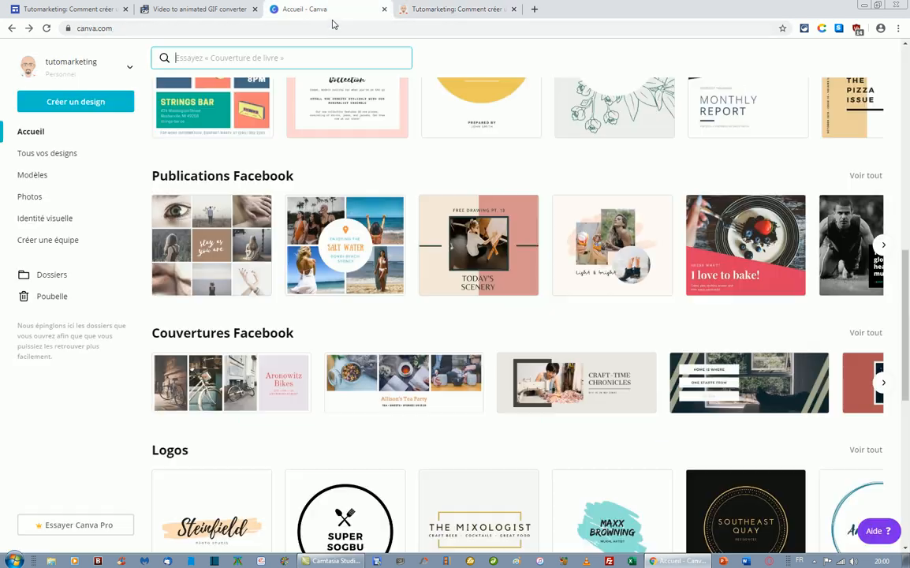
click(87, 106)
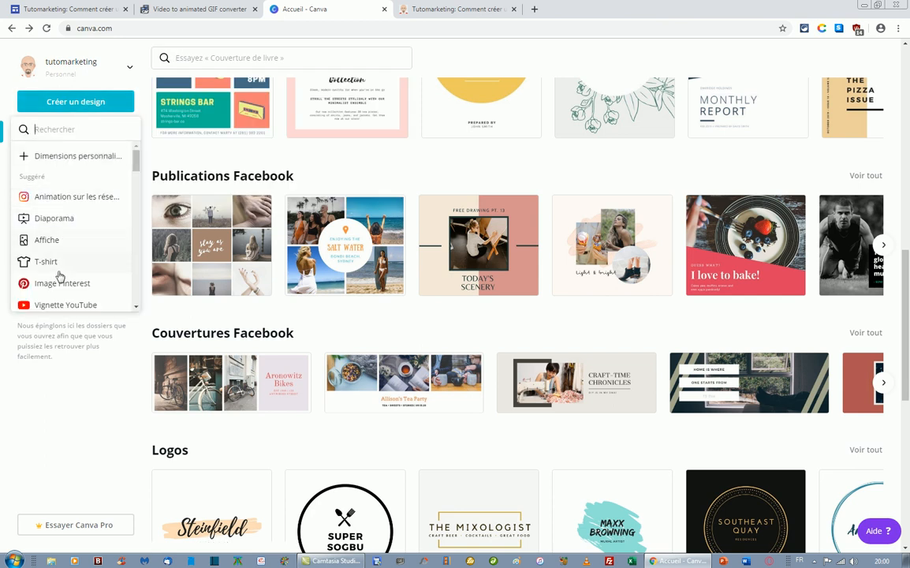
click(78, 290)
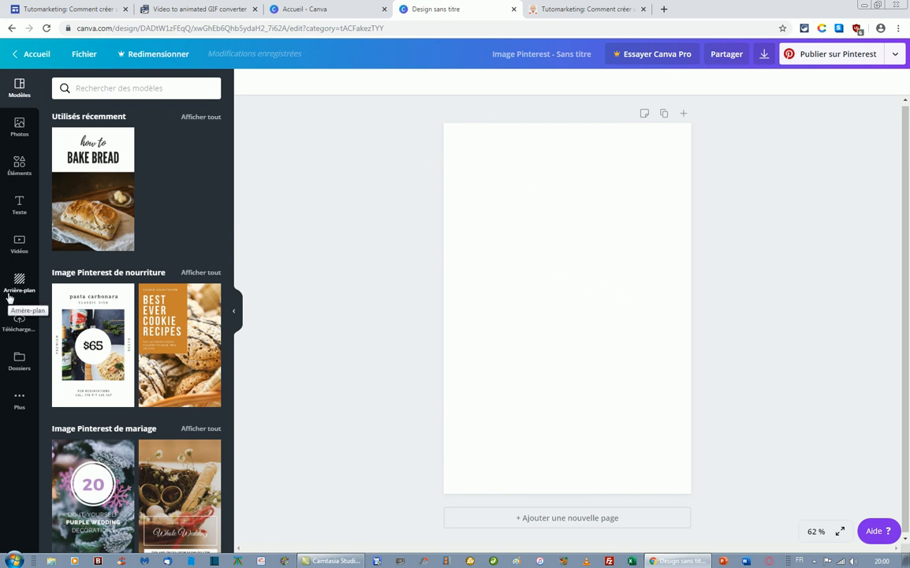
- Add a square shape at the page's upper-left corner and widen it to about 750 so it spans the full page width
click(20, 168)
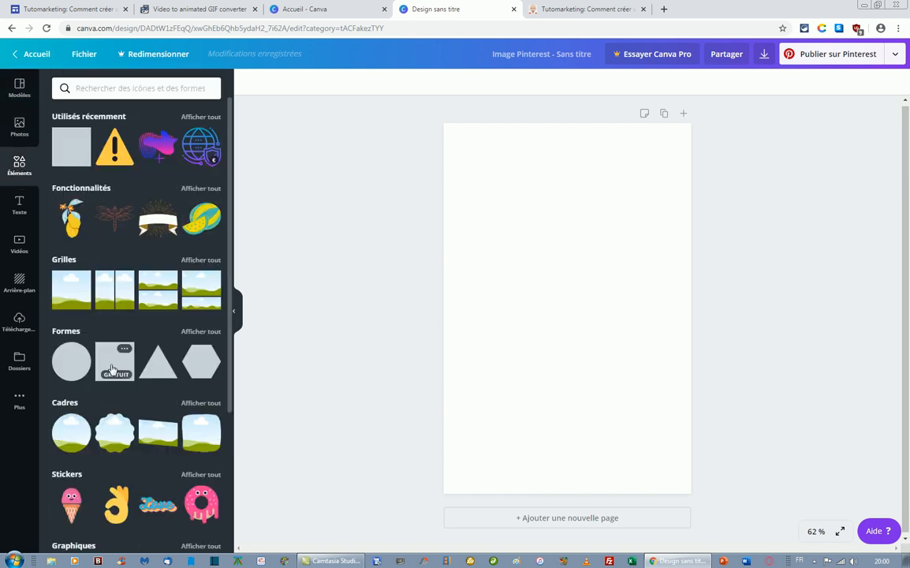
click(112, 370)
drag(563, 290, 540, 204)
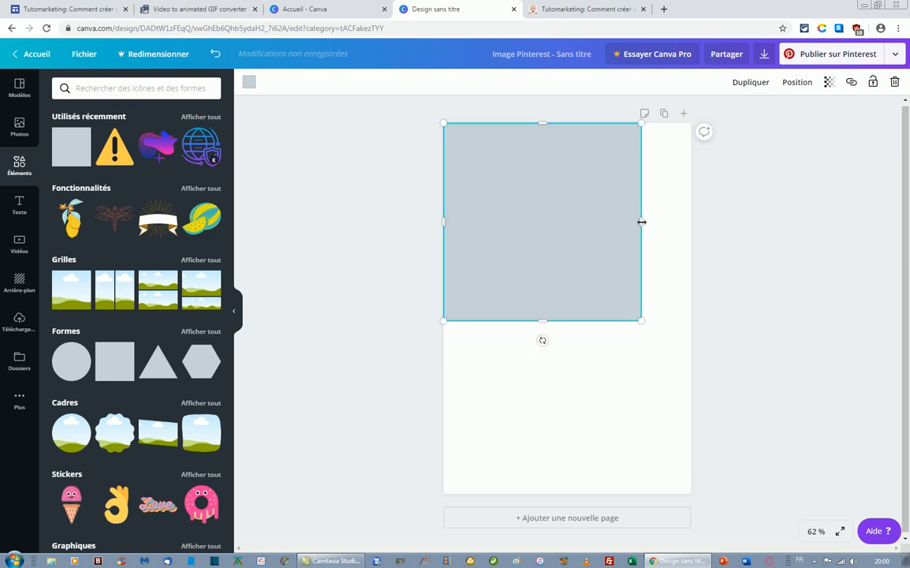
drag(642, 222, 697, 224)
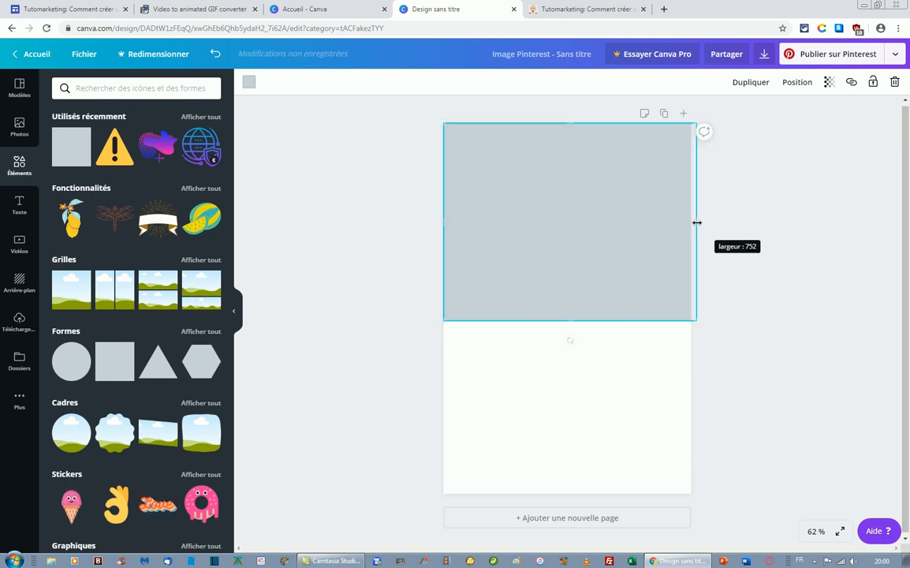
click(780, 231)
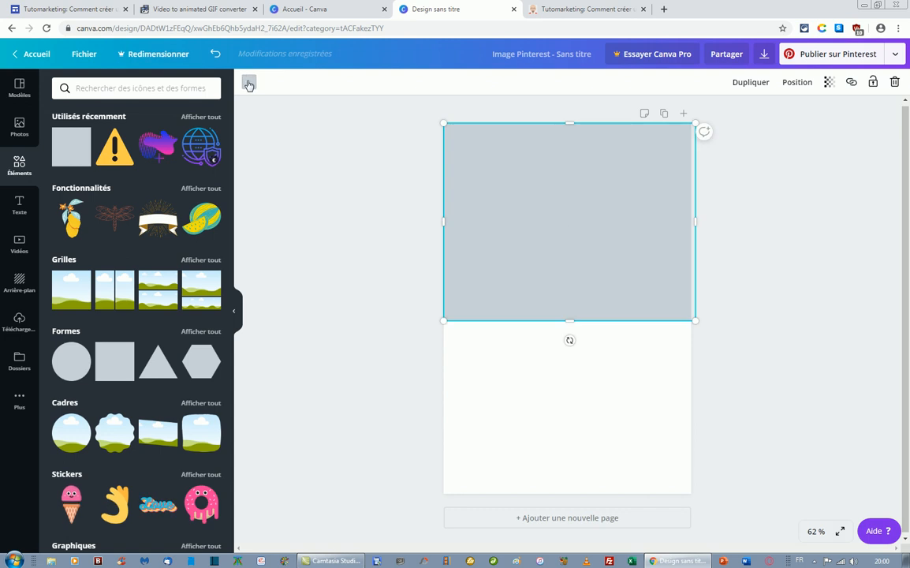
- Fill the upper rectangle with the custom red #ff0101
click(248, 84)
click(63, 124)
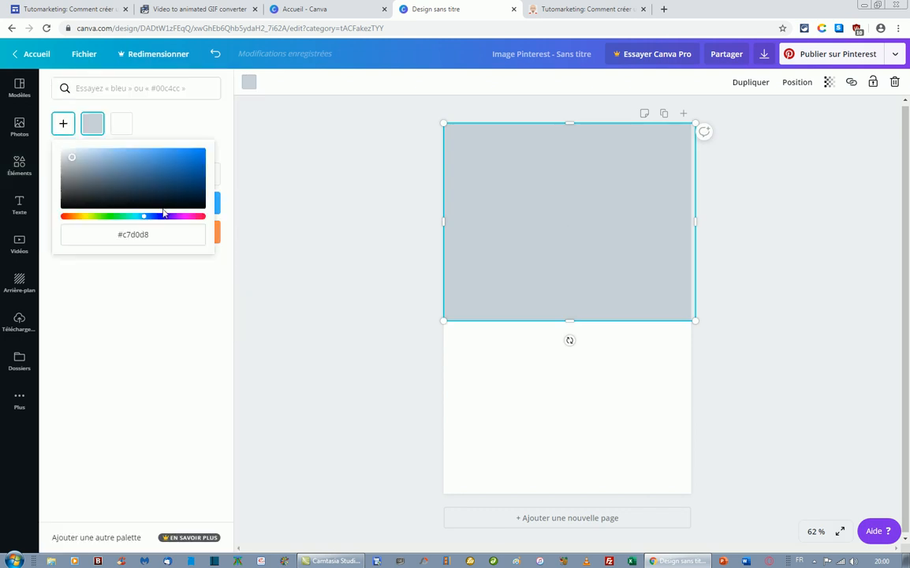
drag(146, 218, 225, 220)
drag(199, 160, 204, 153)
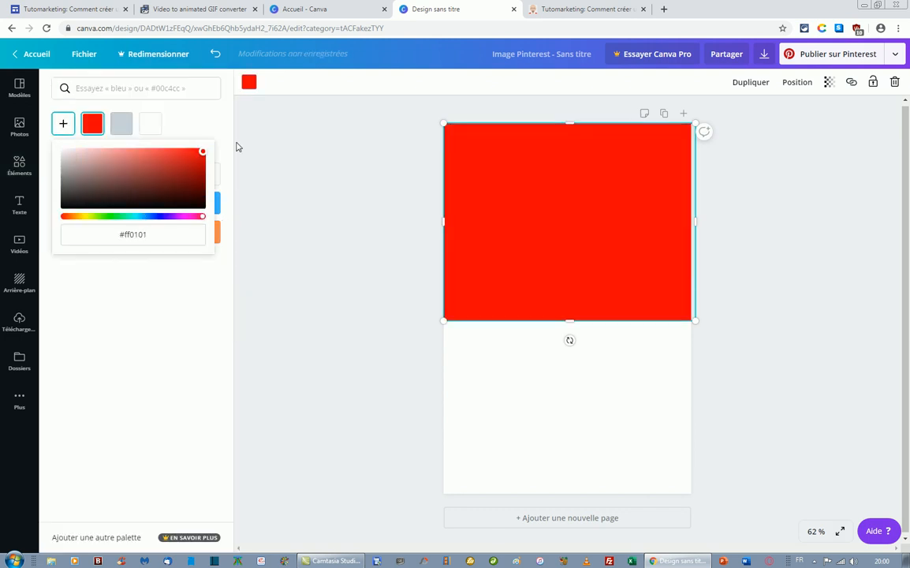
click(374, 236)
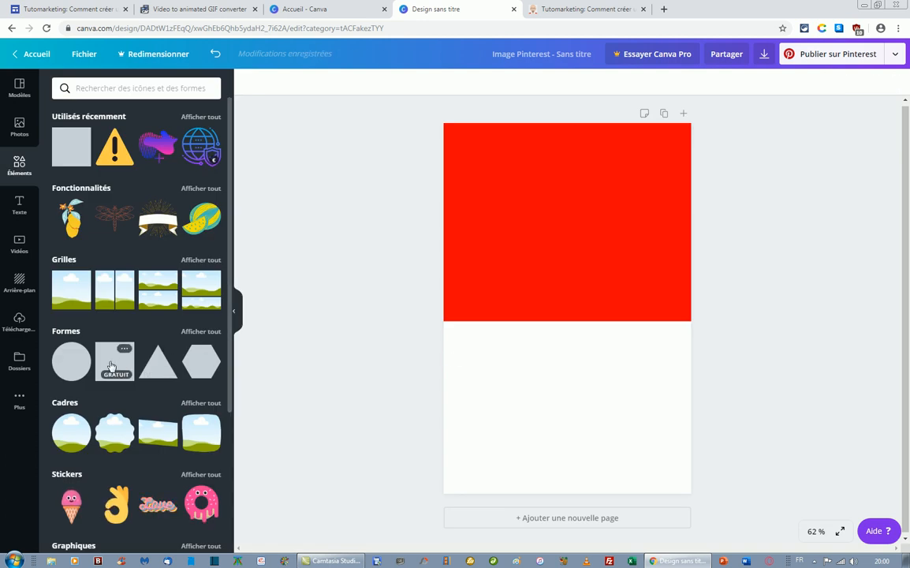
- Add a second square directly below the red rectangle and widen it to about 760 to cover the rest of the page
click(111, 368)
drag(522, 323, 499, 444)
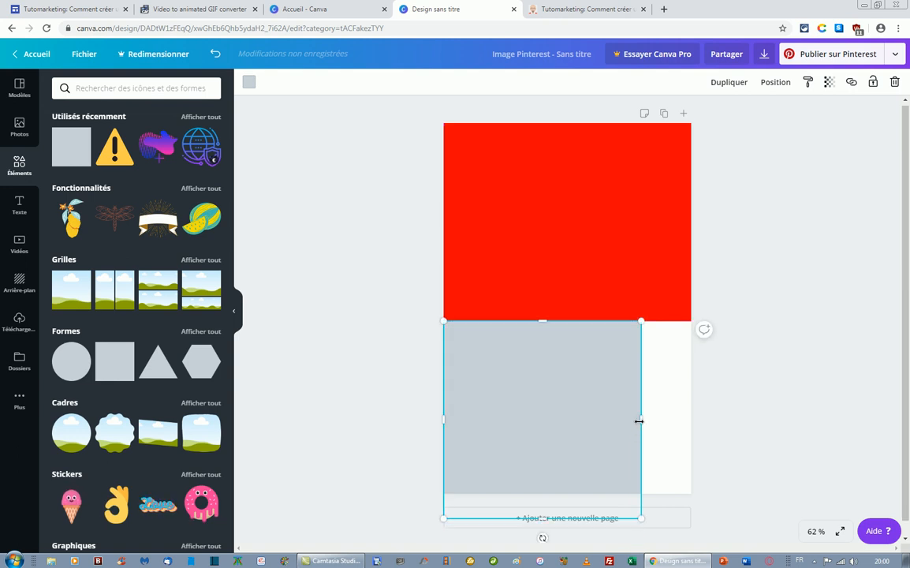
drag(719, 420, 717, 420)
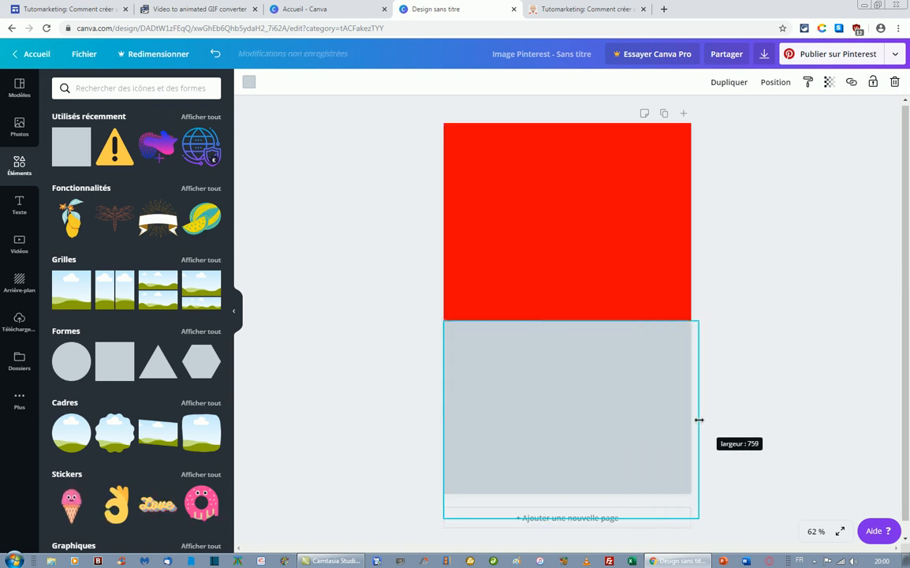
click(803, 340)
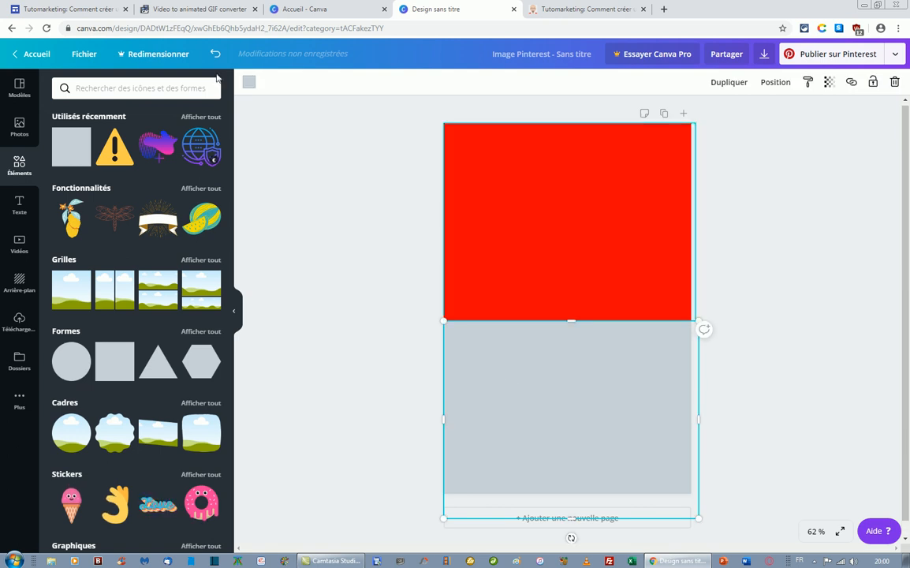
- Fill the lower rectangle with the default light blue
click(250, 84)
click(207, 202)
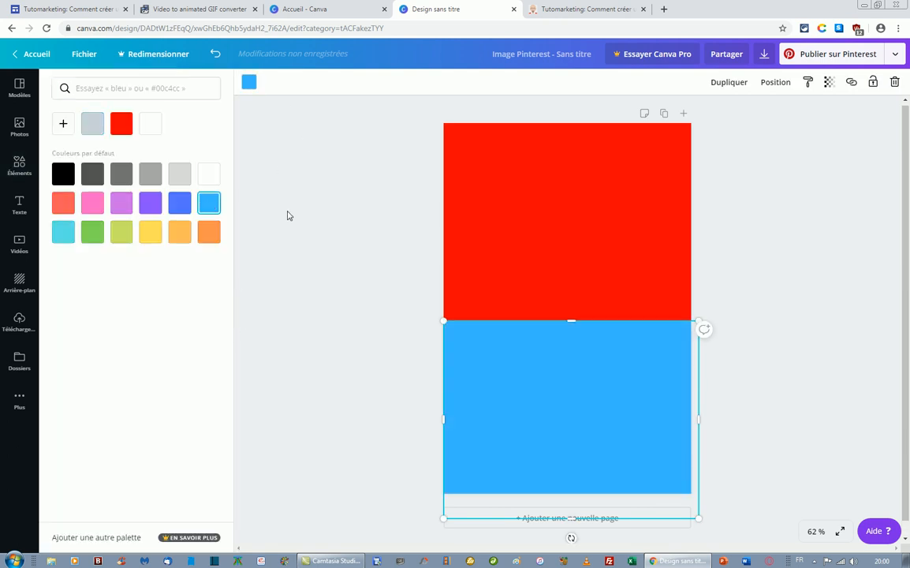
click(828, 258)
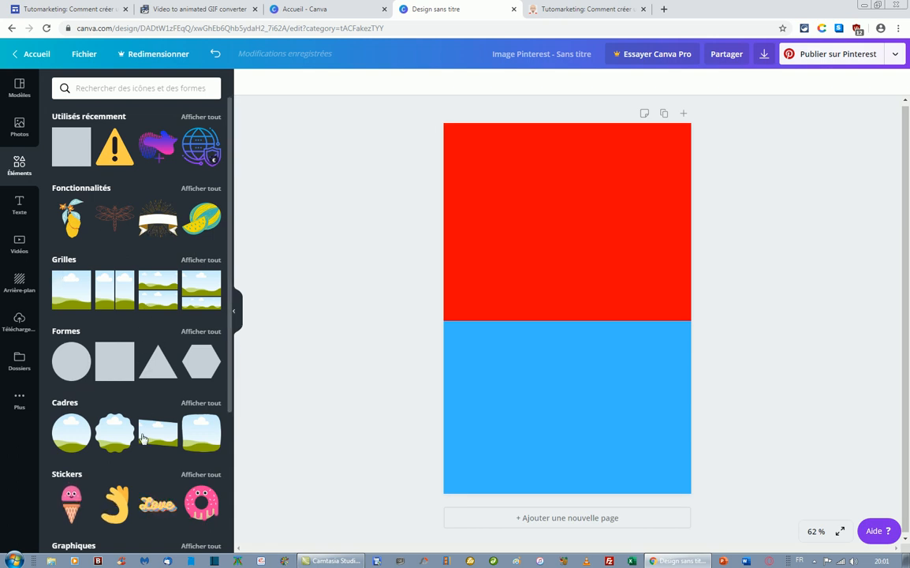
- Insert the animated multicoloured left-pointing chevron from the arrow-shaped stickers
scroll(145, 410, down, 3)
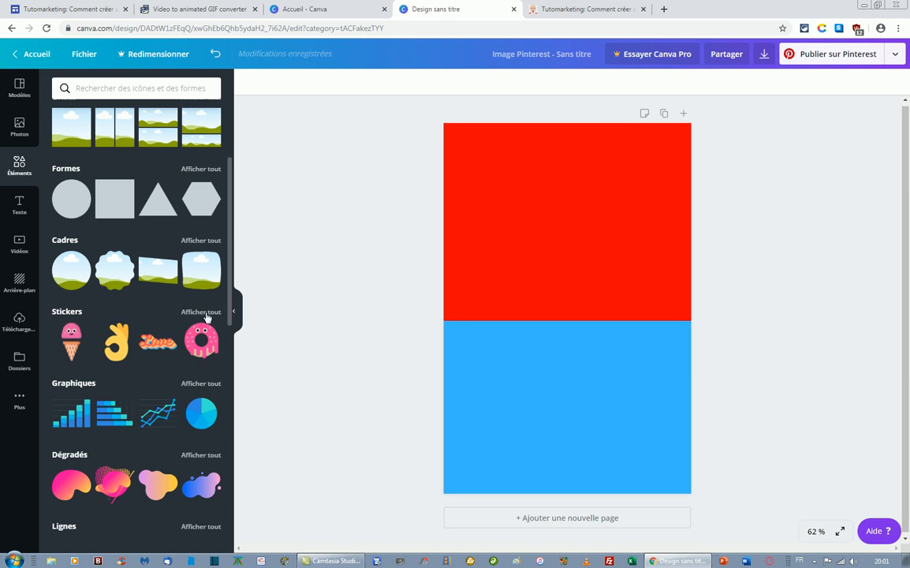
click(207, 313)
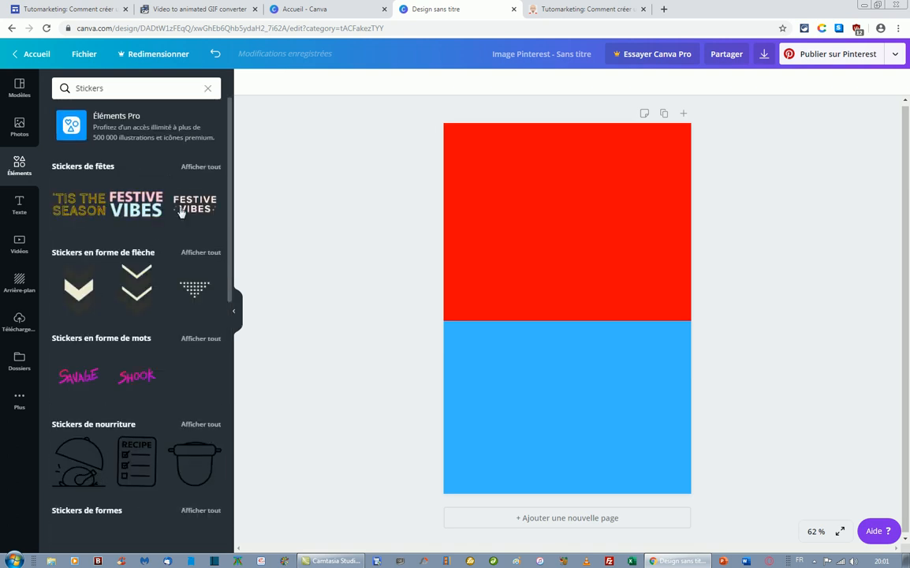
click(207, 254)
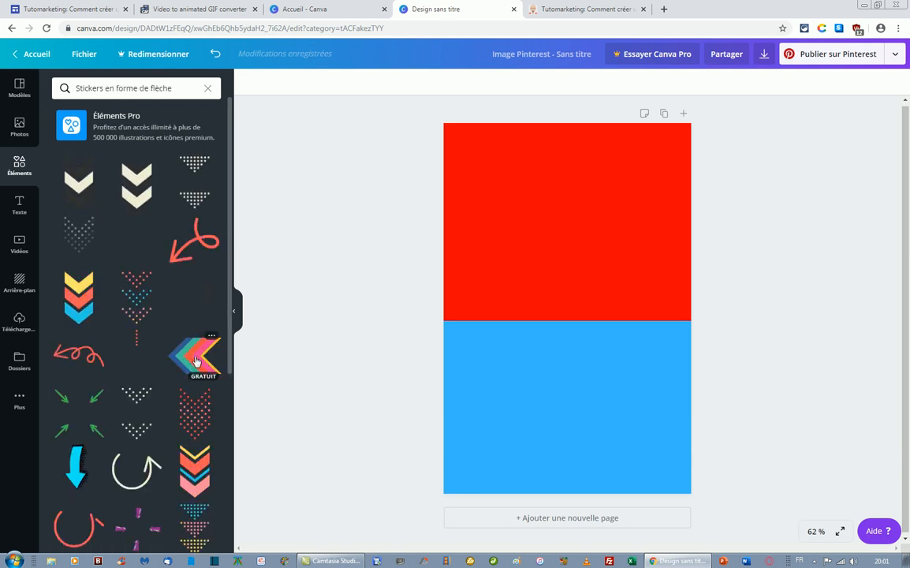
click(200, 357)
- Enlarge the chevron sticker to about 1380 × 937 and shift it so only a thin striped band shows along the page's top edge
drag(538, 276, 457, 86)
drag(586, 168, 876, 312)
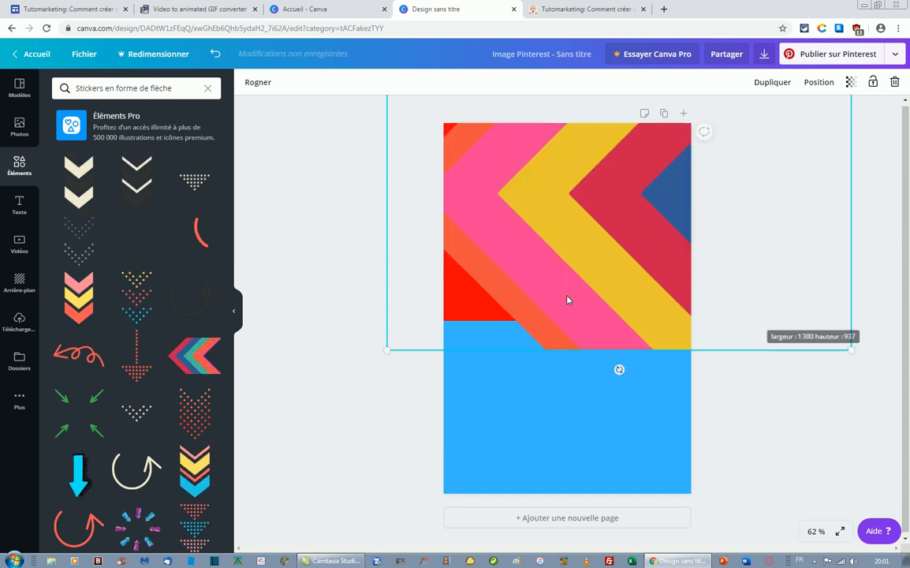
drag(503, 169, 434, 94)
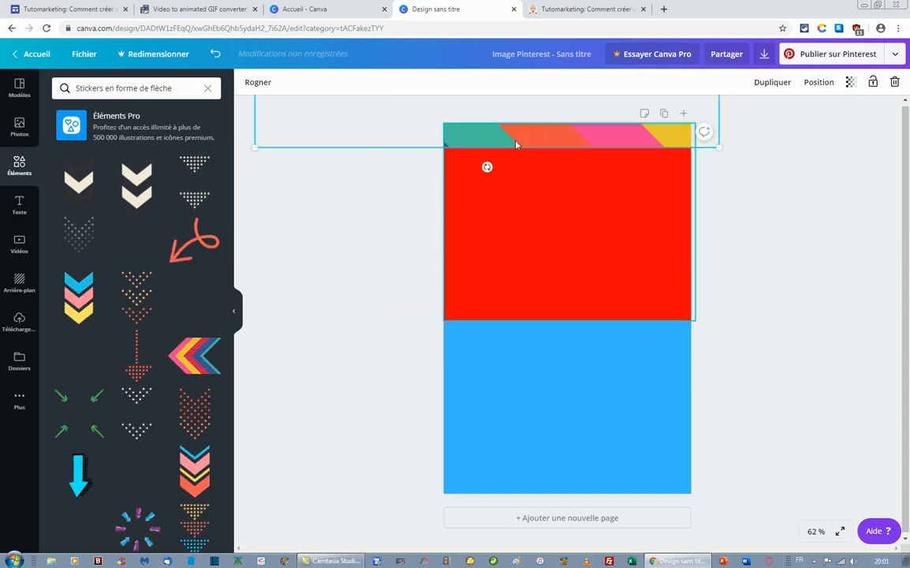
drag(518, 139, 515, 128)
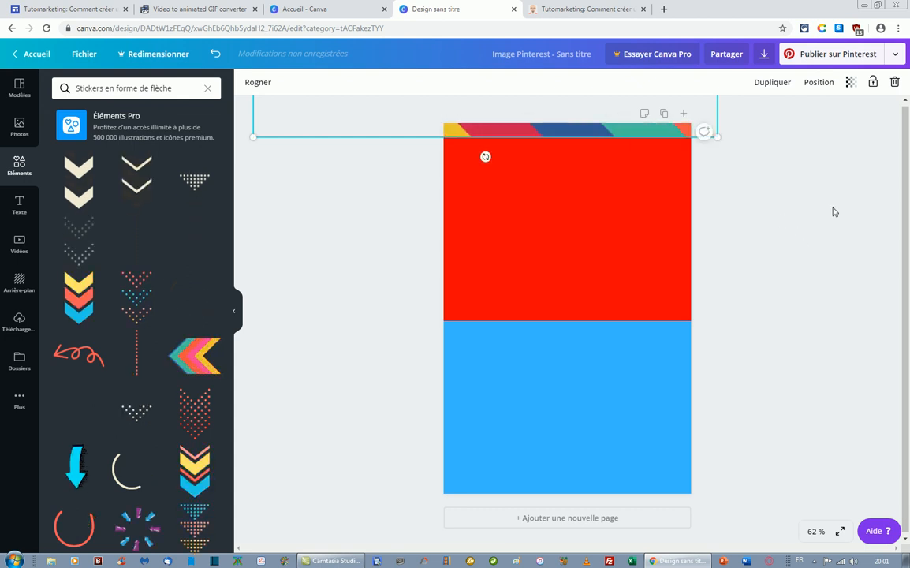
- Duplicate the chevron sticker, place the copy as a thin band along the page's bottom edge, and slim the top band to match
click(769, 90)
drag(583, 137, 600, 402)
drag(543, 163, 559, 498)
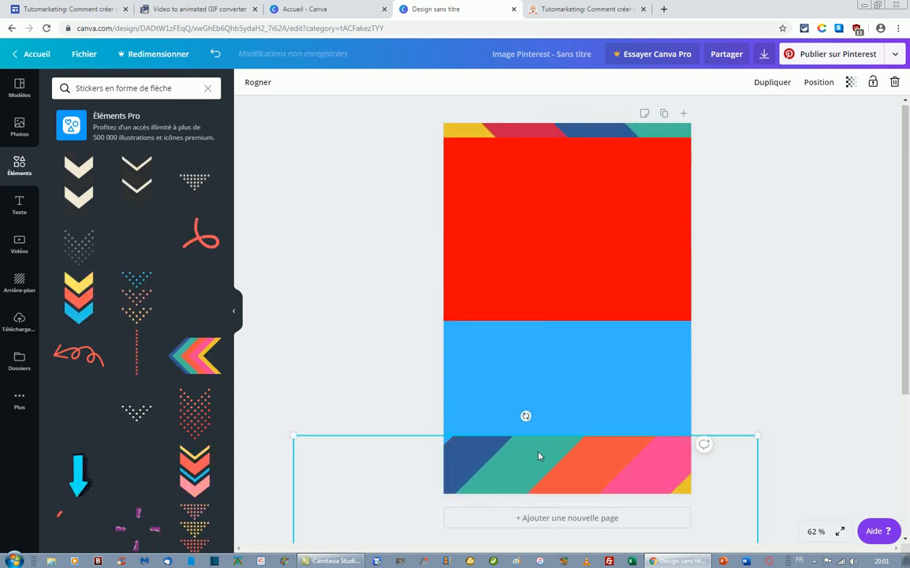
drag(538, 452, 584, 124)
click(725, 241)
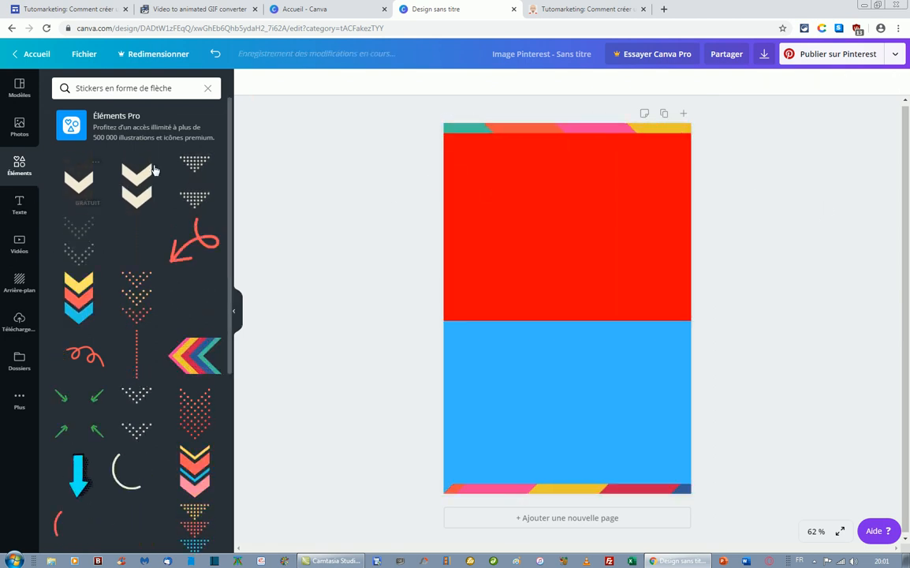
- Add the clapping hands sticker at a small size near the right edge, over the border between the red and blue areas
click(19, 167)
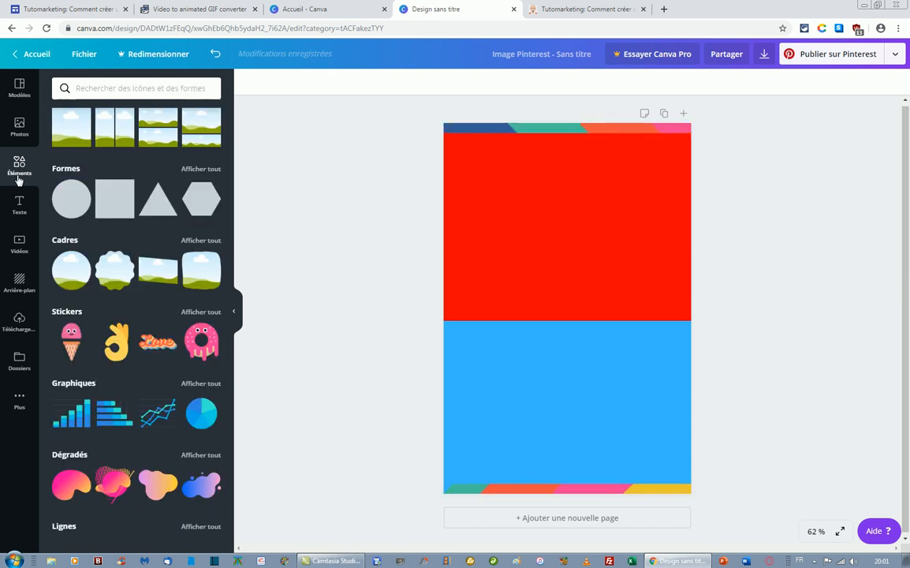
click(206, 314)
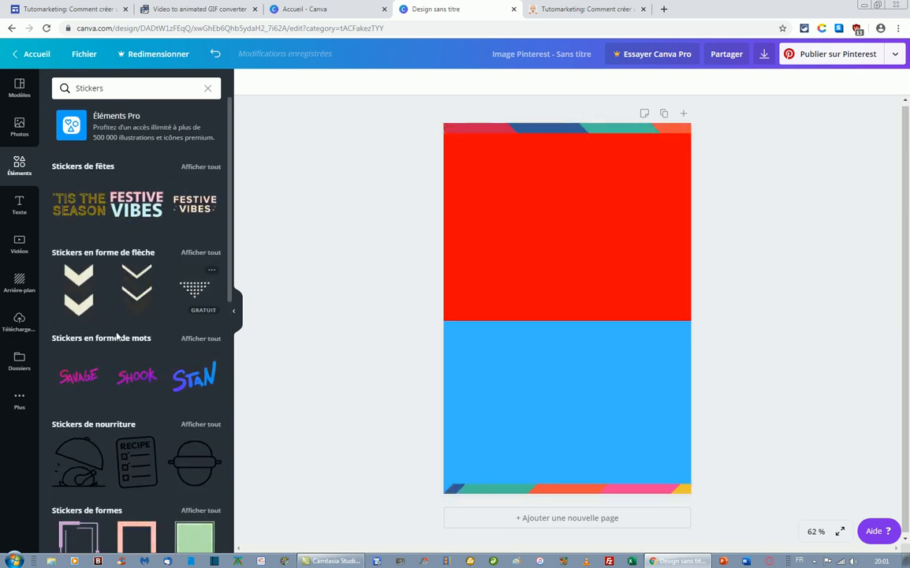
scroll(119, 337, down, 1)
scroll(119, 337, down, 10)
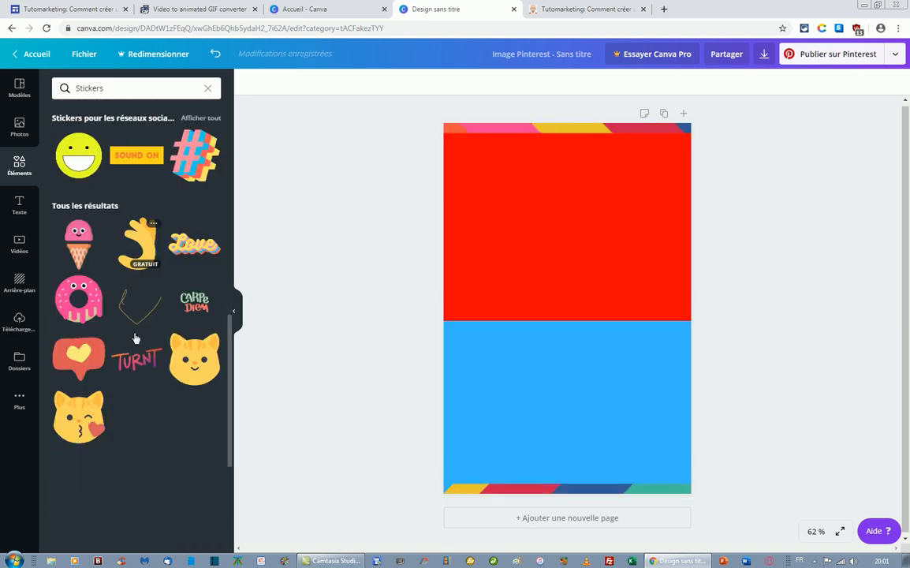
scroll(135, 338, down, 5)
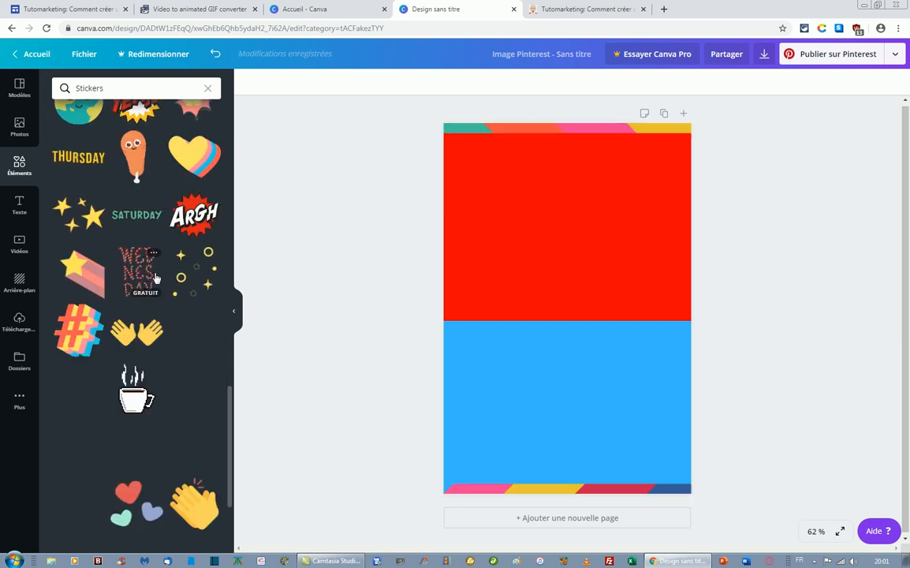
click(197, 515)
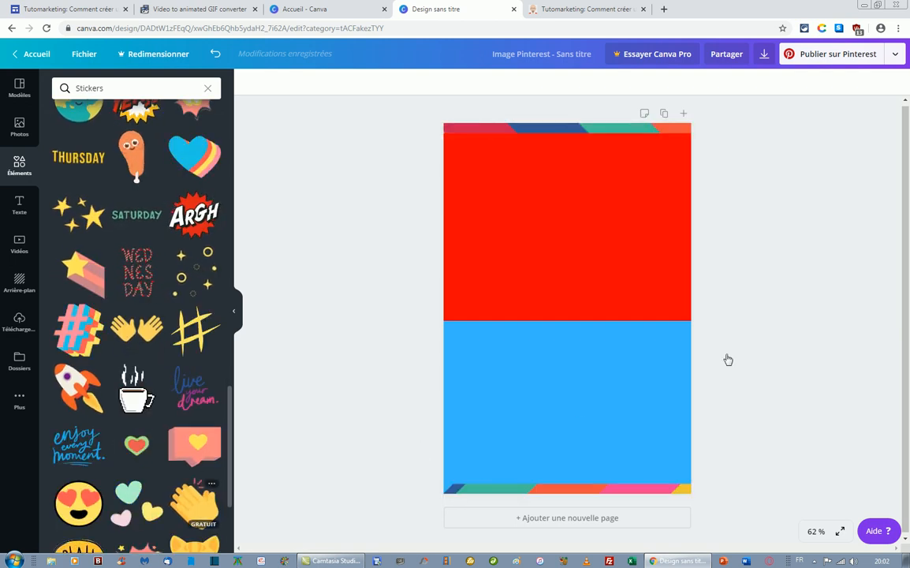
drag(665, 406, 659, 321)
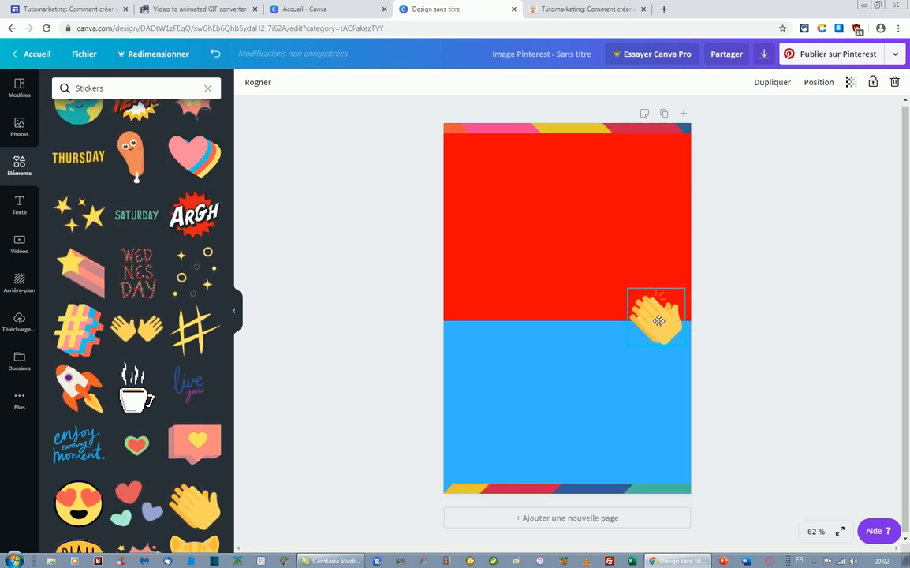
click(386, 198)
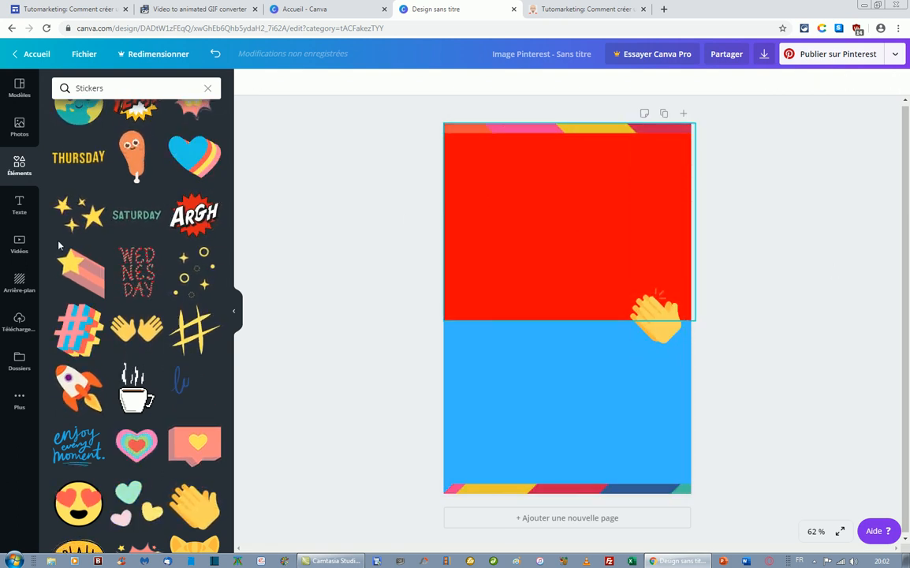
- Add a title text reading "COMMENT CREER UNE EPINGLE AU FORMAT GIF"
click(25, 203)
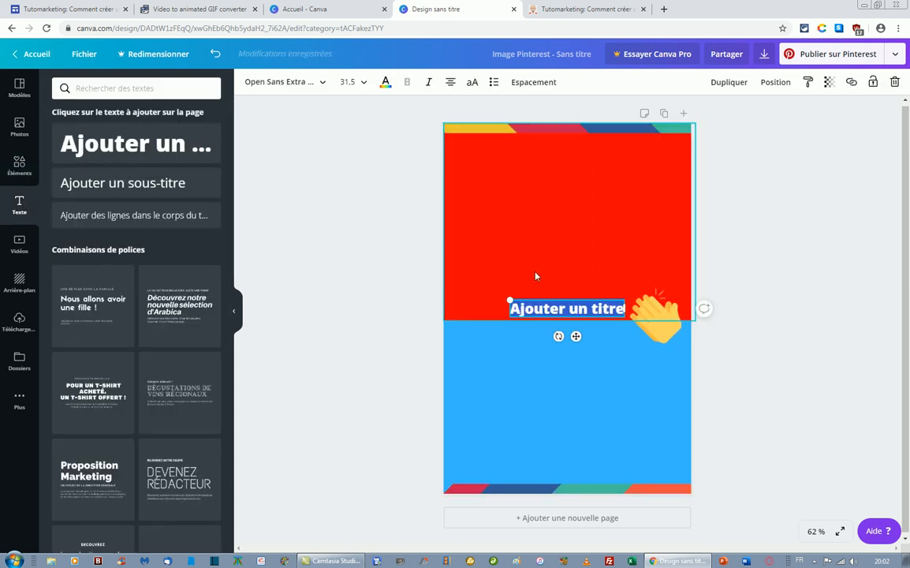
text(COMMENT CR)
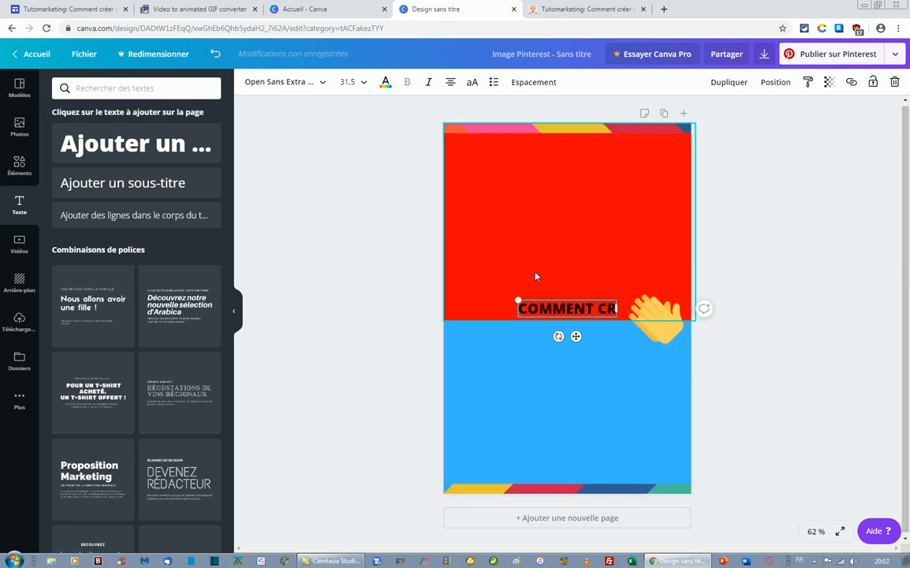
text(EER UNE EPINGLE)
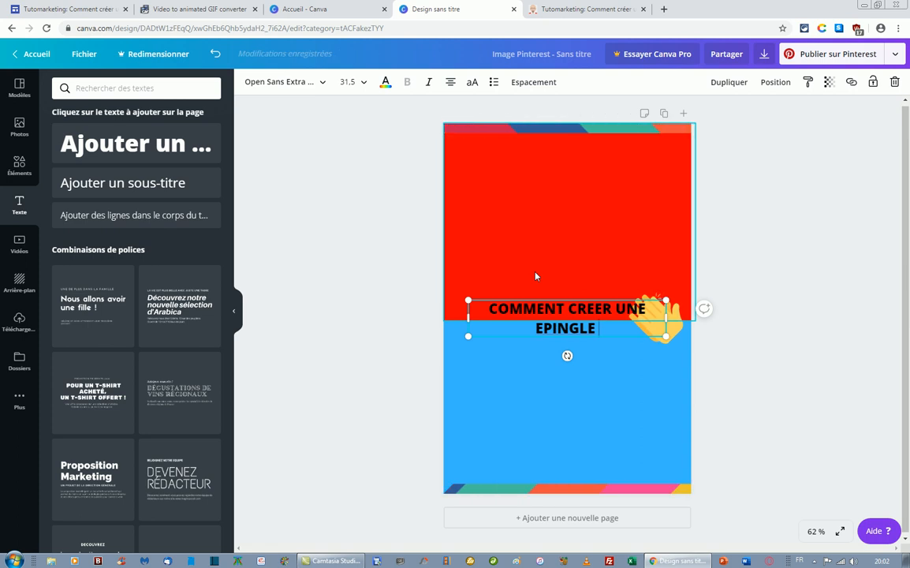
text( AU FORMAT GIF)
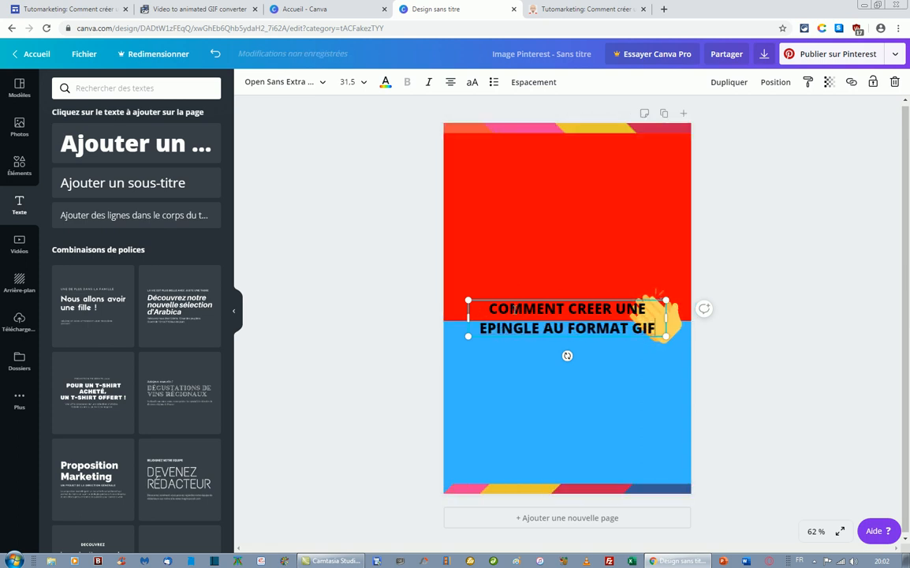
- Move the title to the top of the red area, set its font size to 72 and end its text with a question mark
drag(534, 301, 537, 140)
click(364, 83)
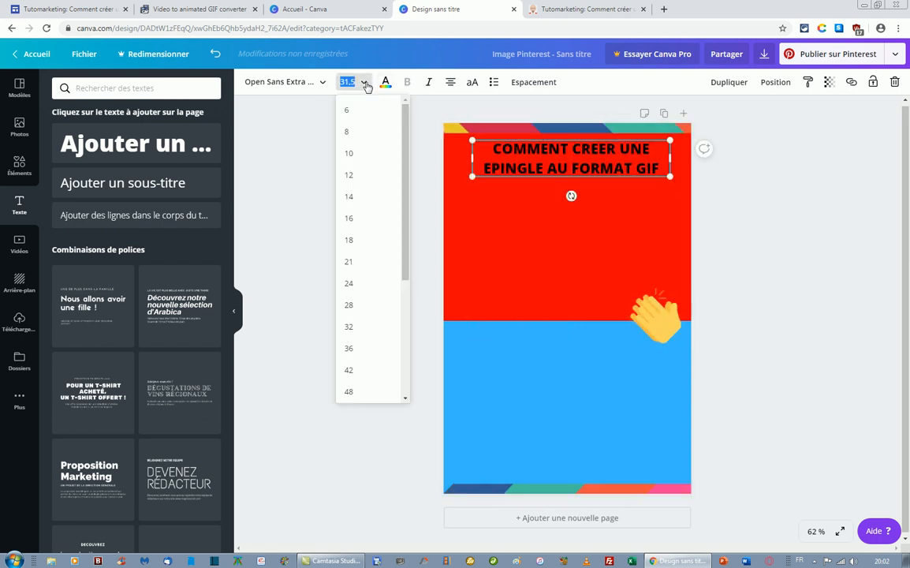
click(351, 394)
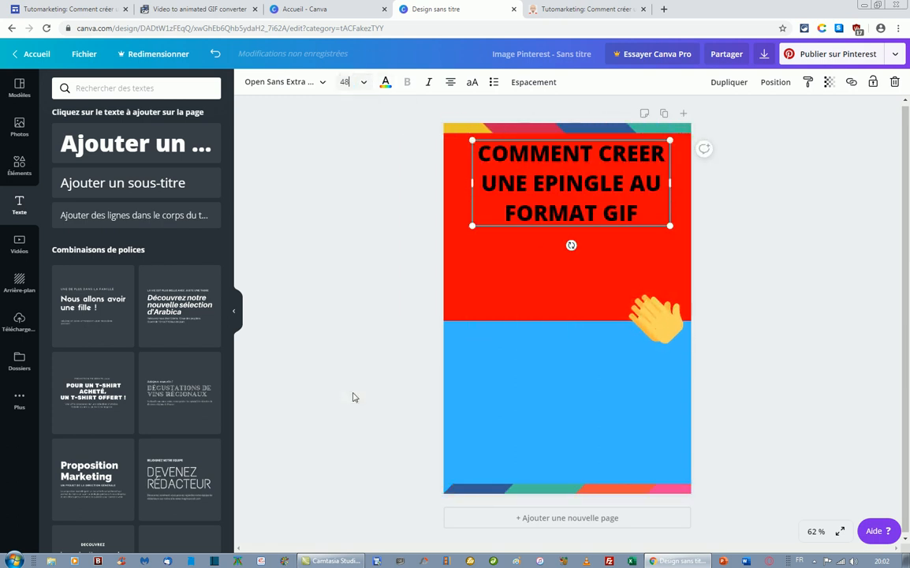
click(365, 83)
scroll(399, 237, down, 2)
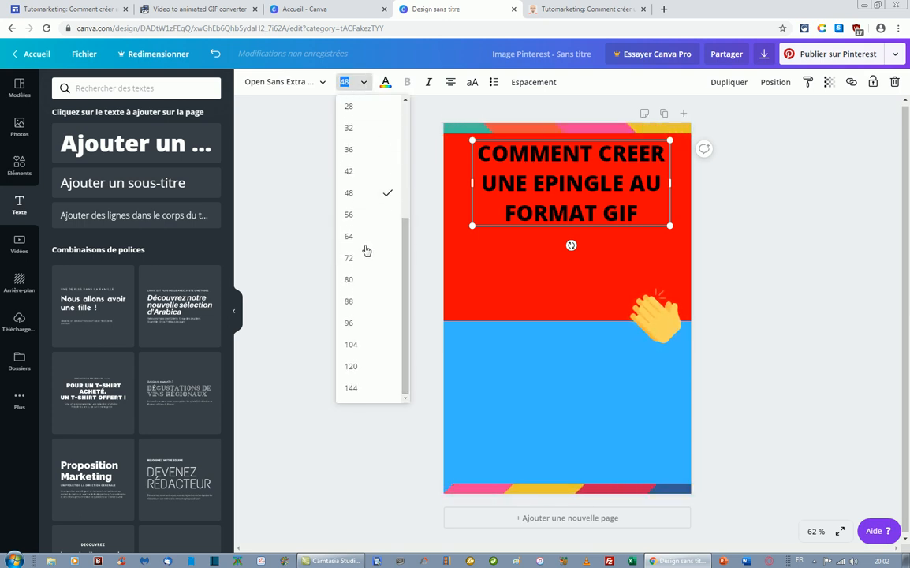
click(353, 260)
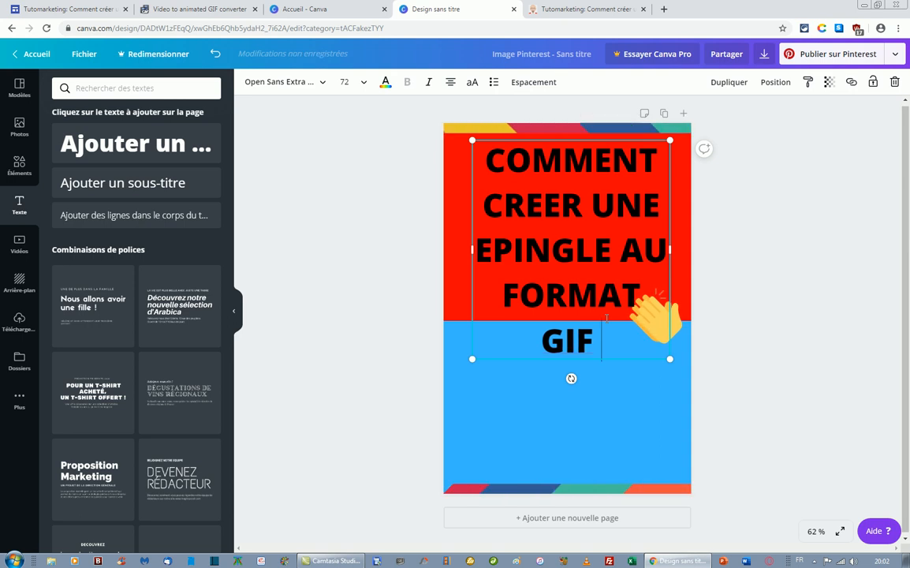
- Set the title's font size to 68, widen its text box to about 636 and centre it horizontally on the page
click(350, 82)
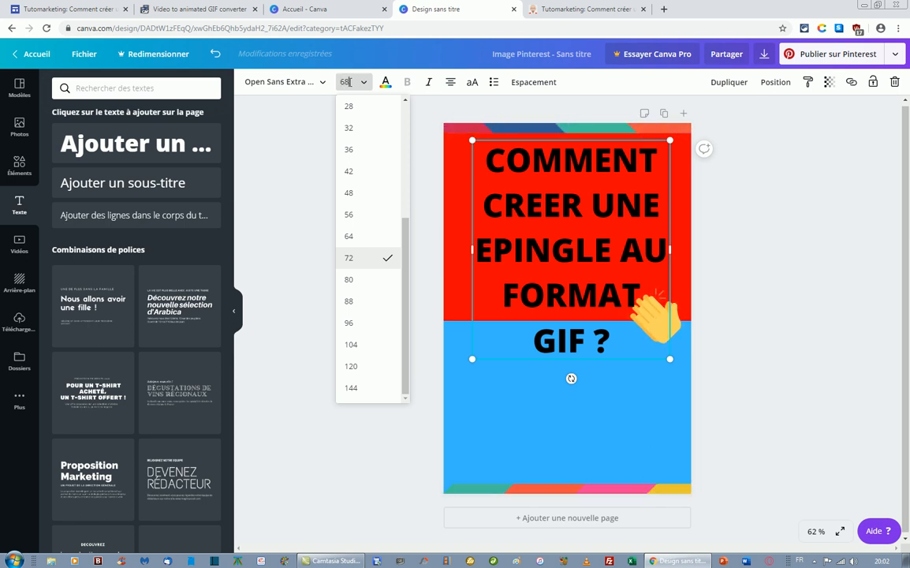
key(Return)
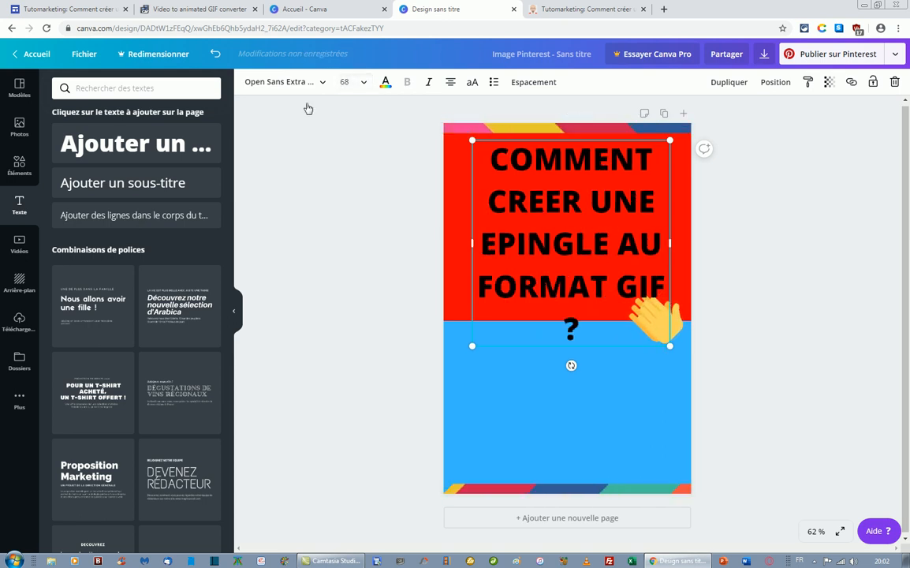
drag(469, 246, 455, 248)
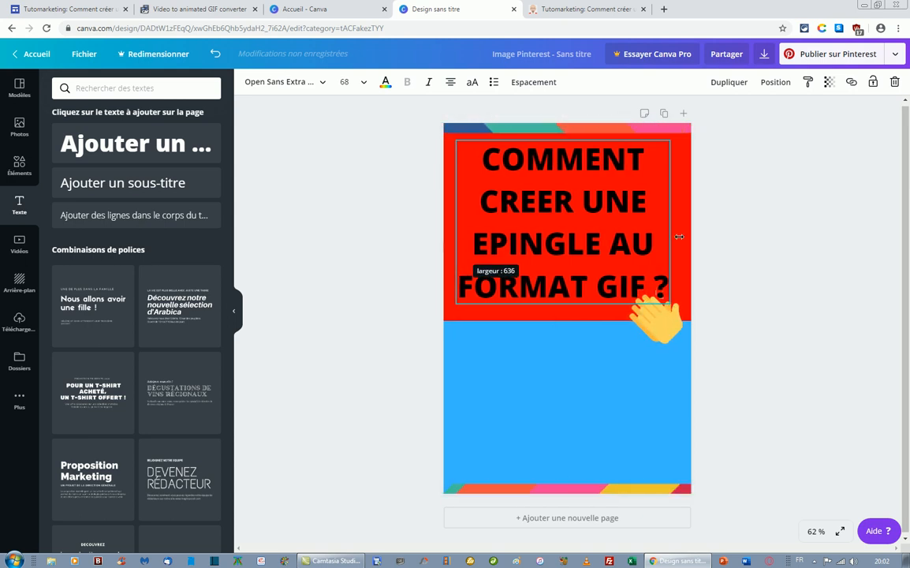
drag(560, 139, 564, 140)
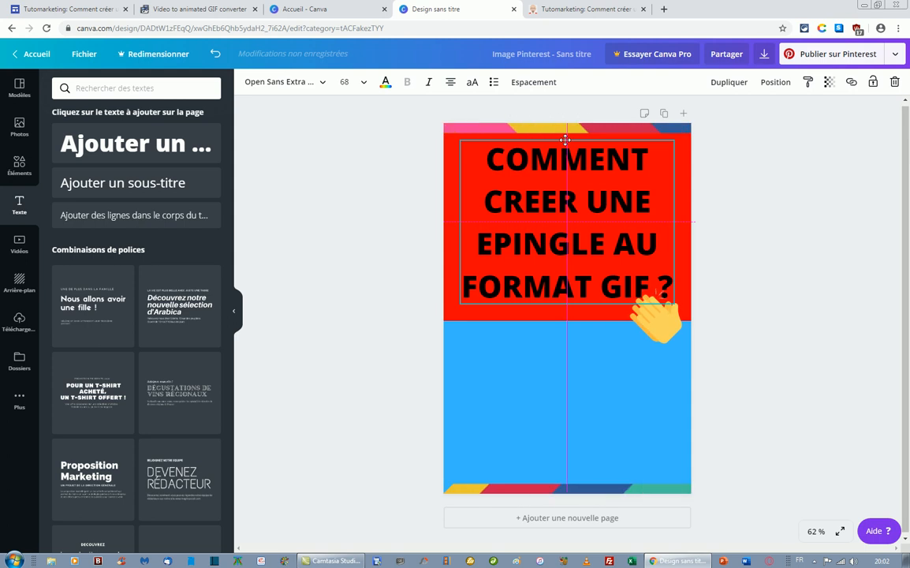
- Bring the clapping hands sticker to the front, above the title
click(764, 330)
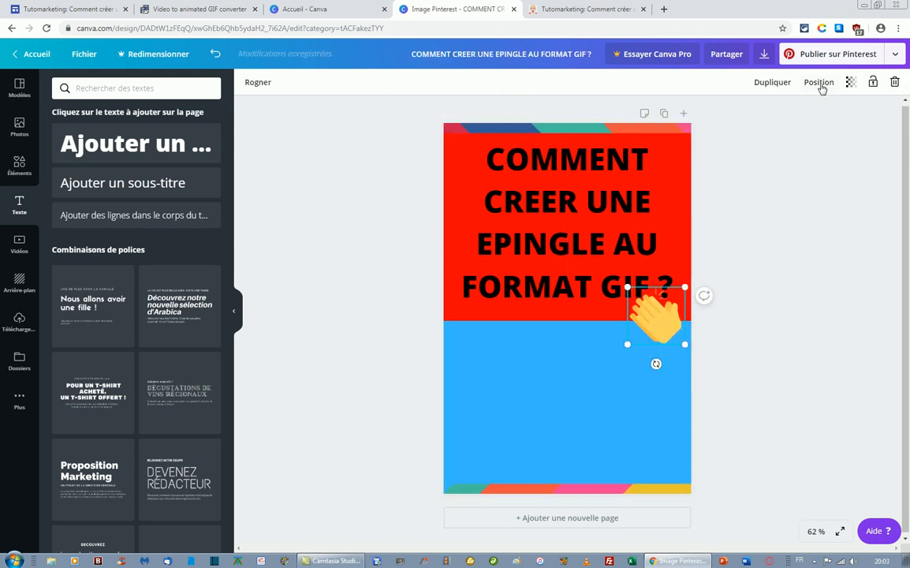
click(819, 86)
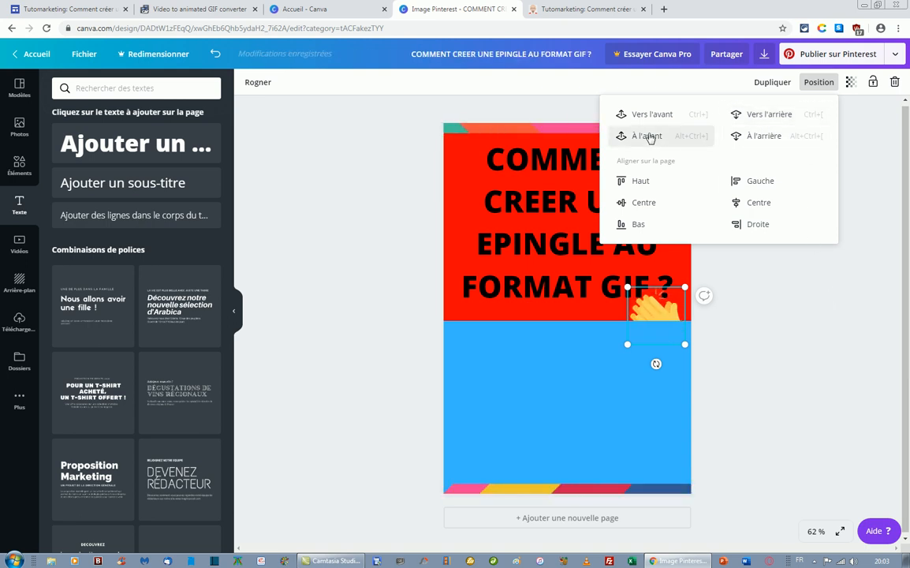
click(727, 317)
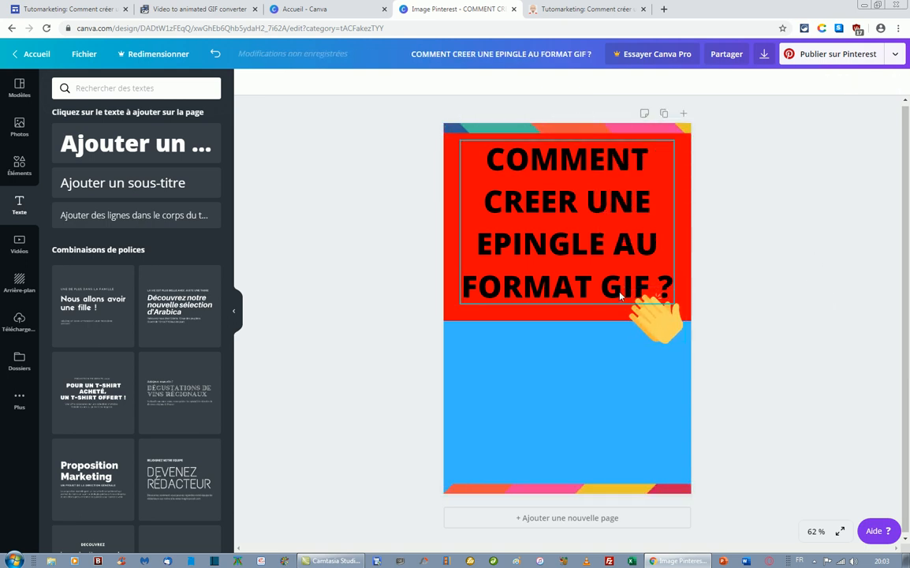
- Colour the title text white
click(570, 165)
click(386, 83)
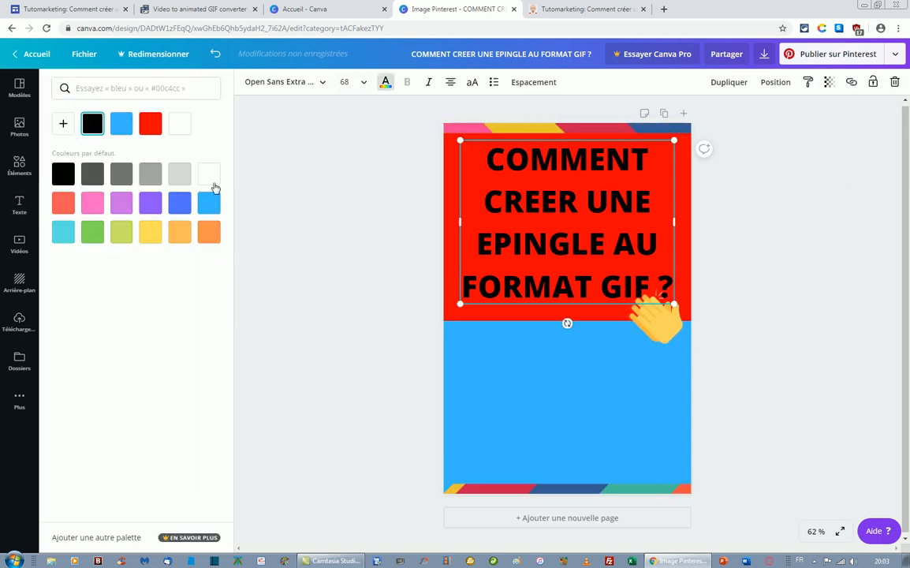
click(209, 173)
click(363, 260)
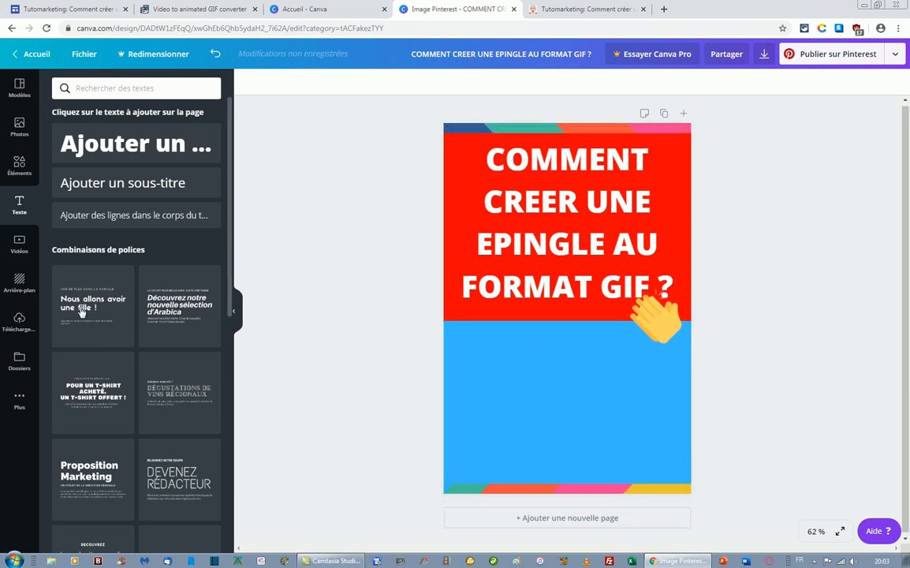
- Add the rocket sticker, scale it to fit the blue area and centre it there
click(20, 169)
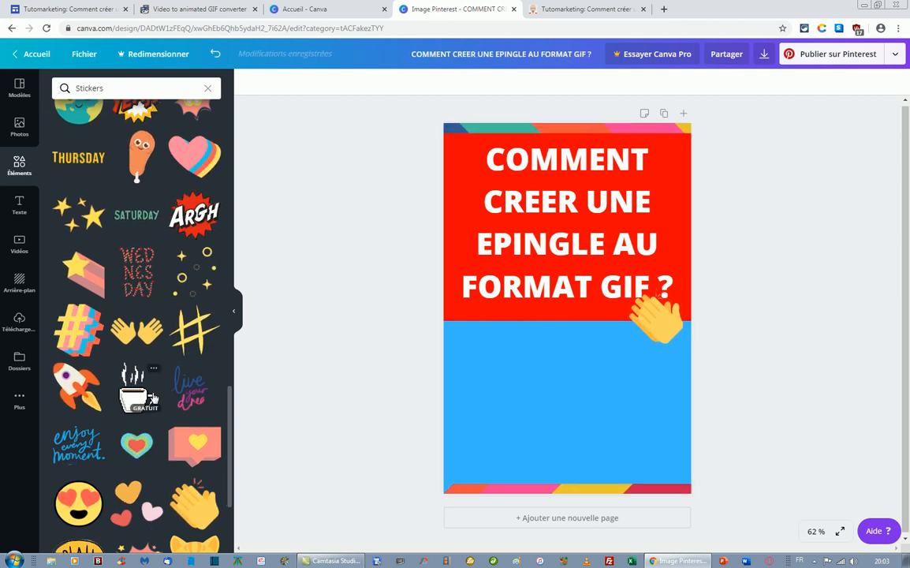
scroll(134, 371, down, 3)
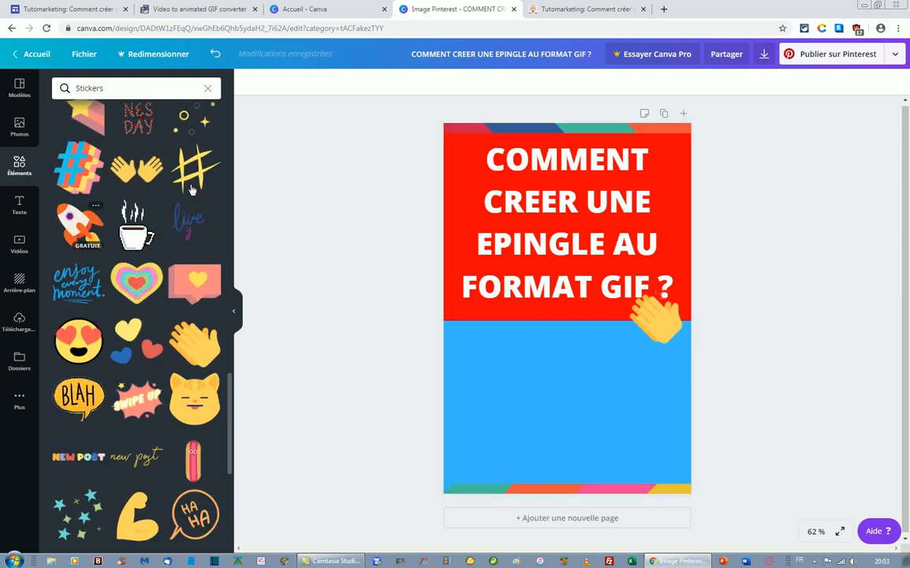
click(80, 224)
drag(671, 411, 588, 357)
drag(537, 272, 563, 377)
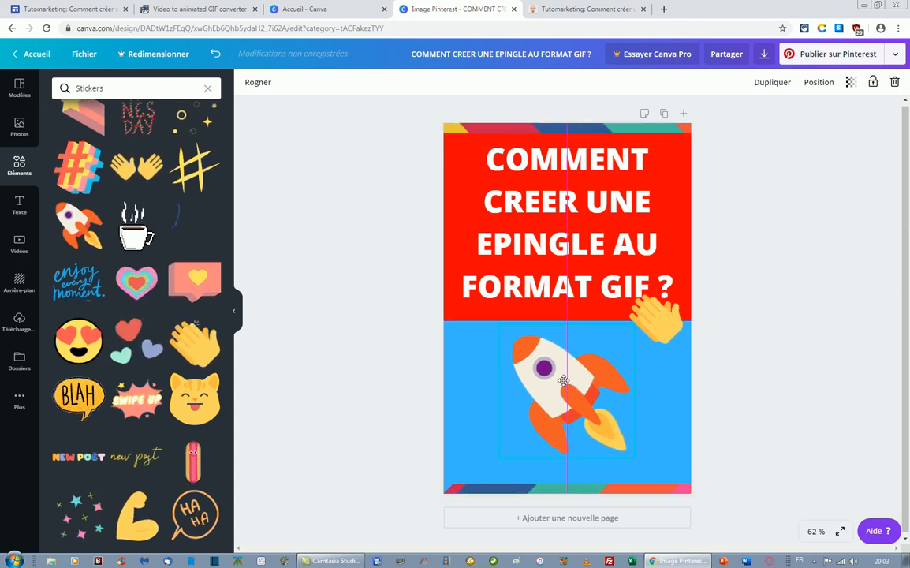
click(798, 354)
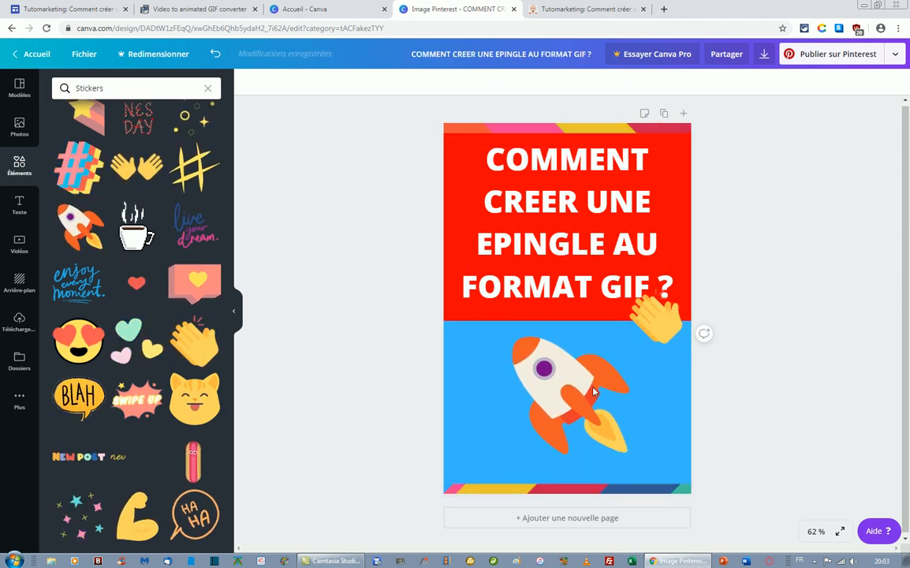
- Add a bold subtitle reading "TUTOMARKETING" below the rocket, just above the bottom striped band
click(19, 204)
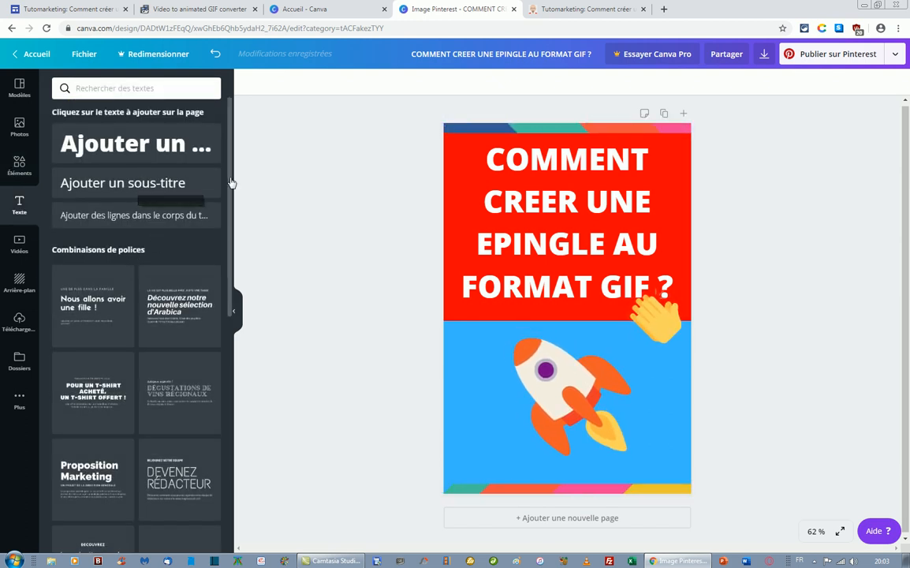
click(138, 184)
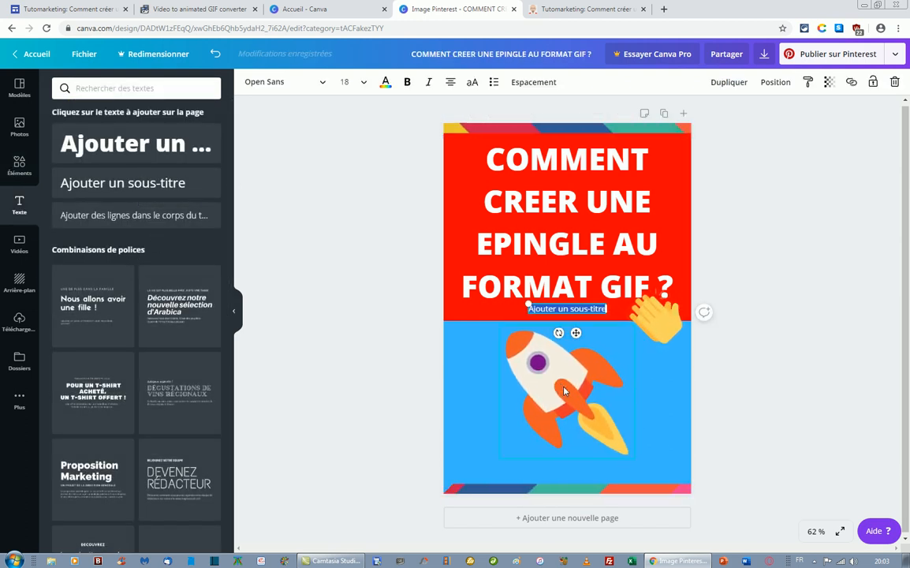
text(TUTOMARKETIING)
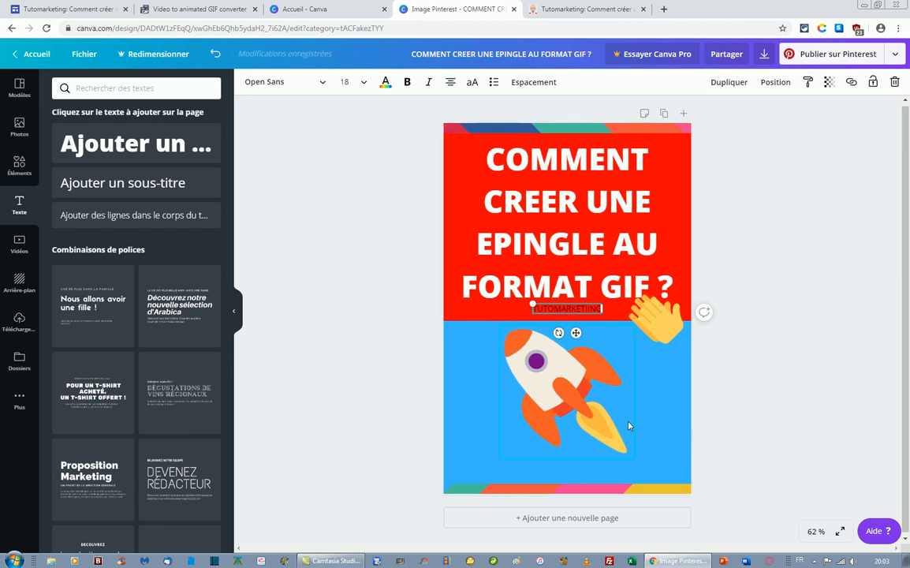
click(588, 310)
key(BackSpace)
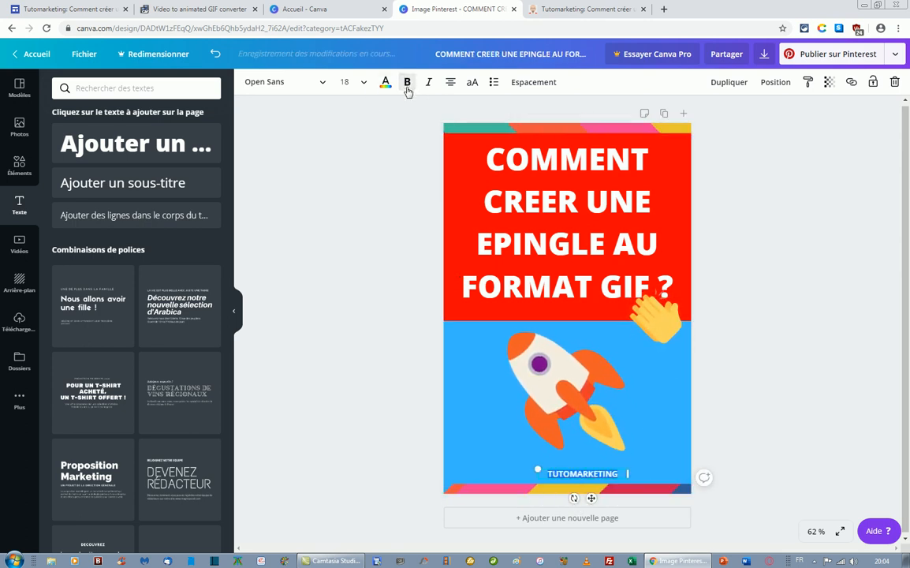
- Set the TUTOMARKETING text to size 21 and shift it to sit centred under the rocket
click(365, 83)
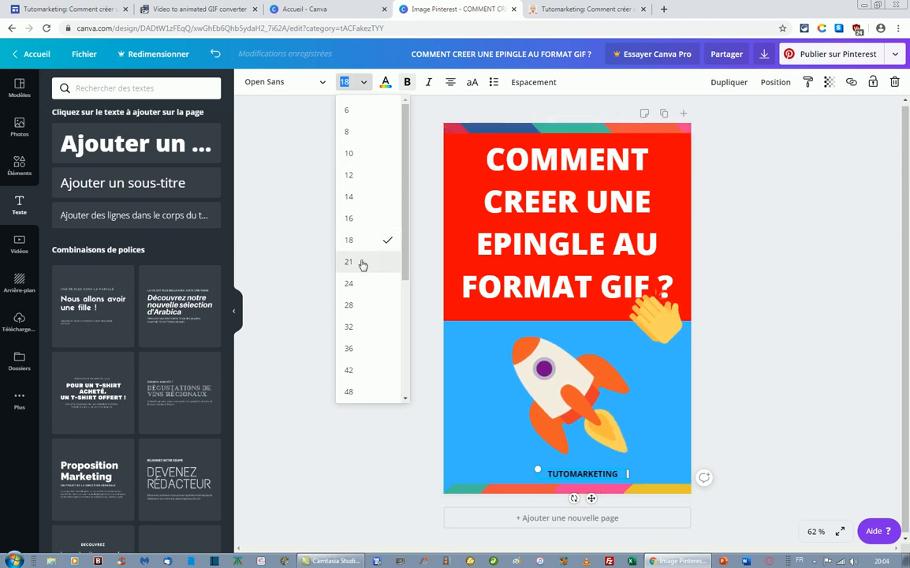
click(362, 264)
click(729, 404)
drag(584, 476, 572, 472)
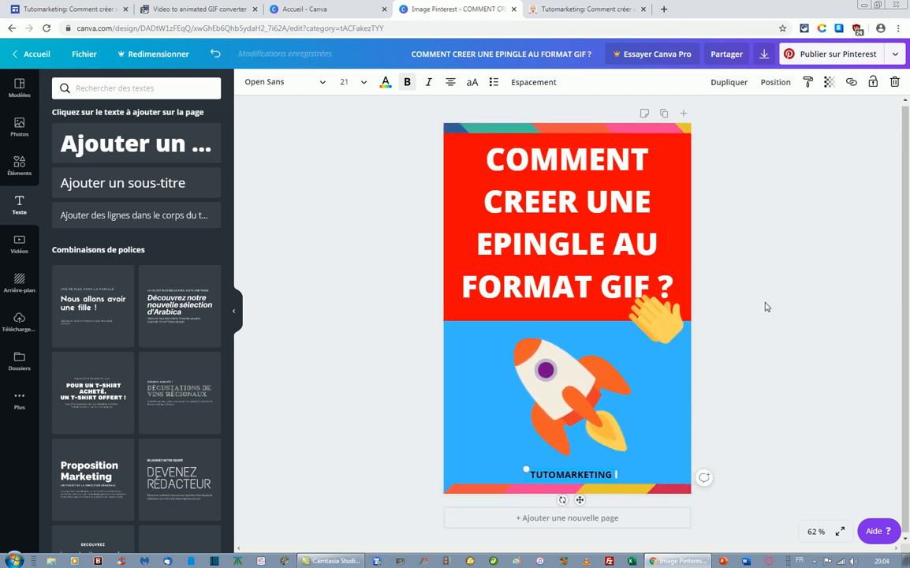
- Try white as the TUTOMARKETING text colour and restore it to black
click(385, 82)
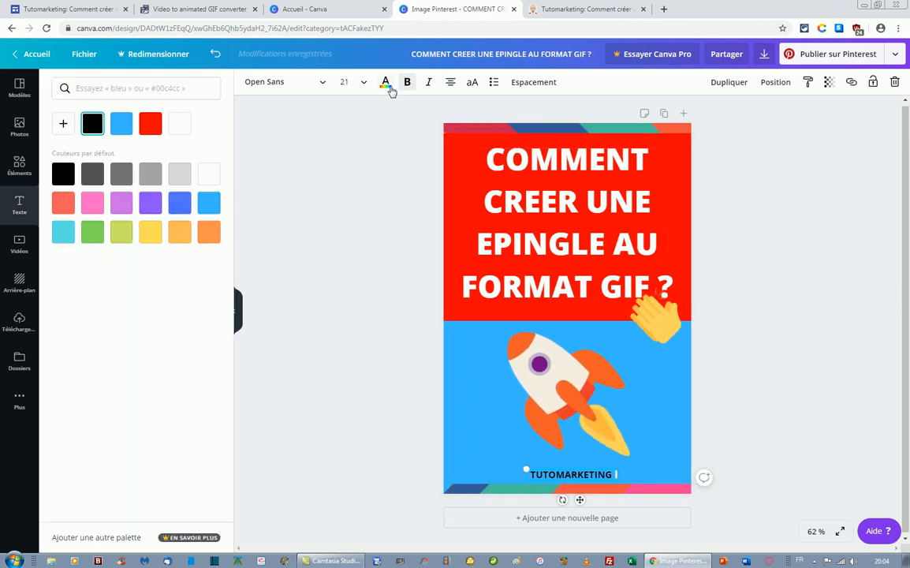
click(180, 124)
click(92, 124)
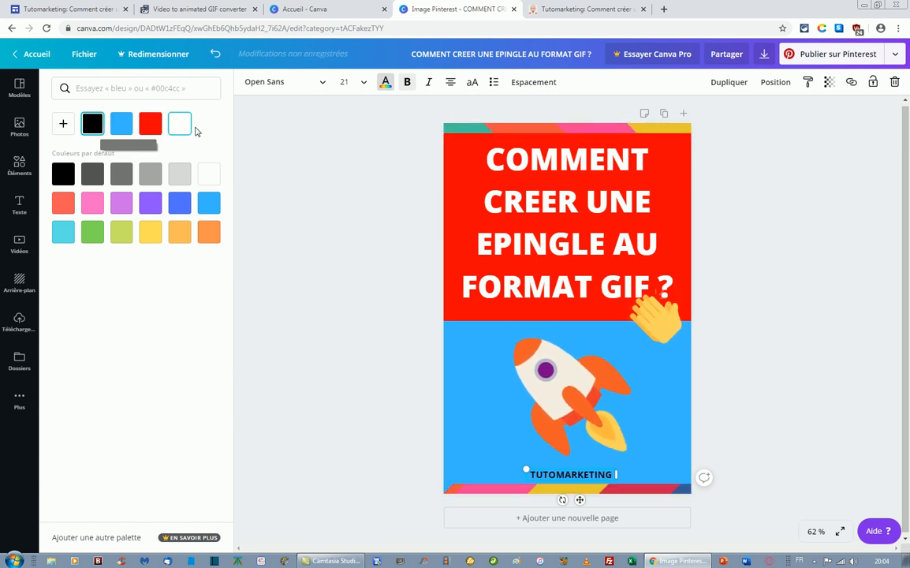
click(828, 238)
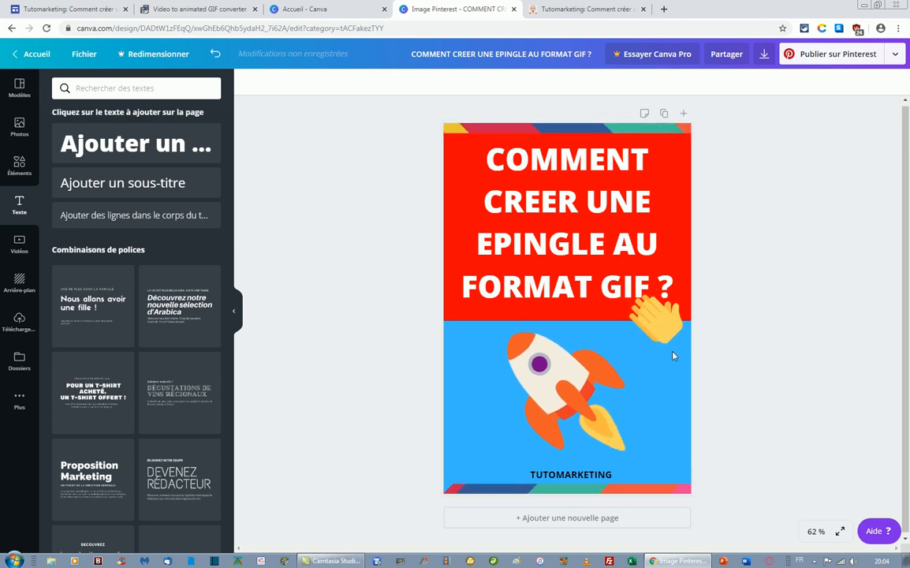
- Download the design with the Vidéo file type and dismiss the Canva Pro trial offer
click(895, 54)
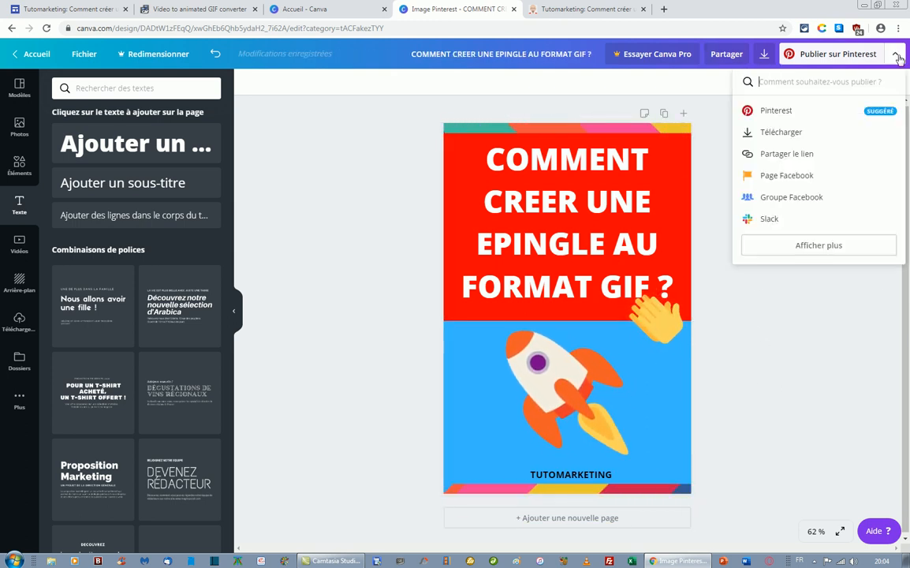
click(781, 133)
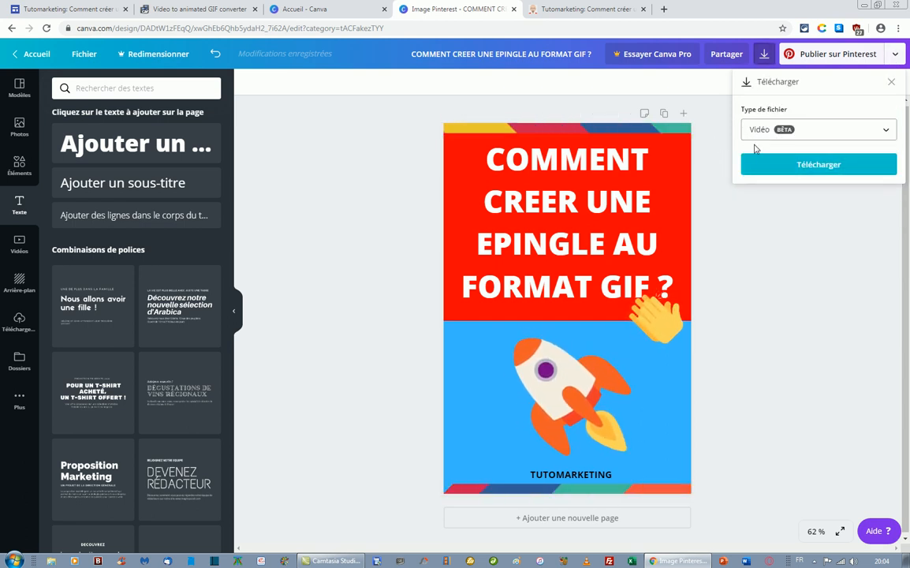
click(813, 134)
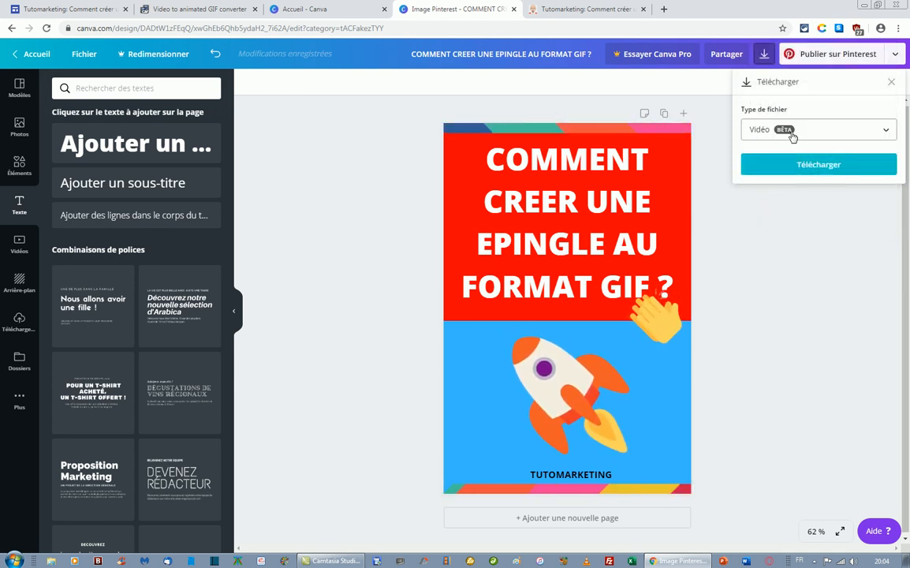
click(831, 166)
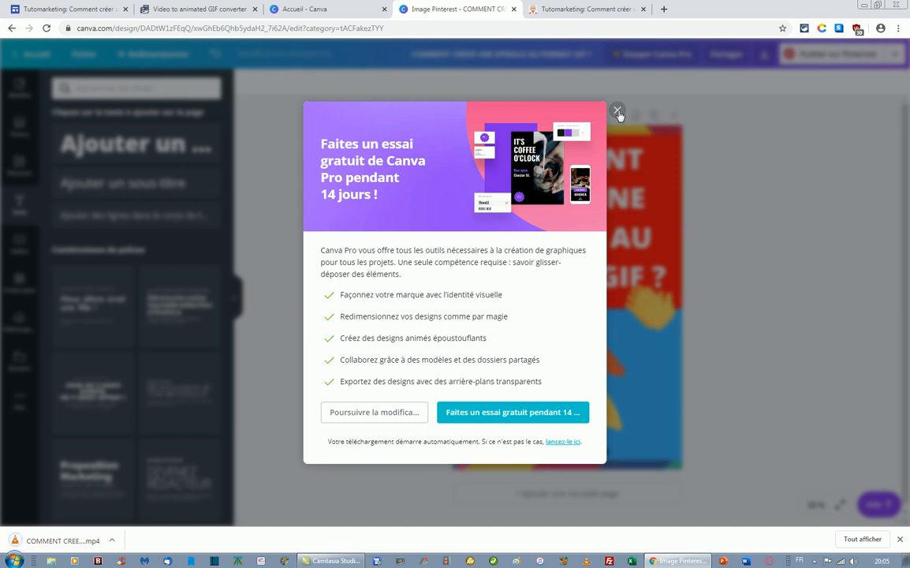
click(618, 111)
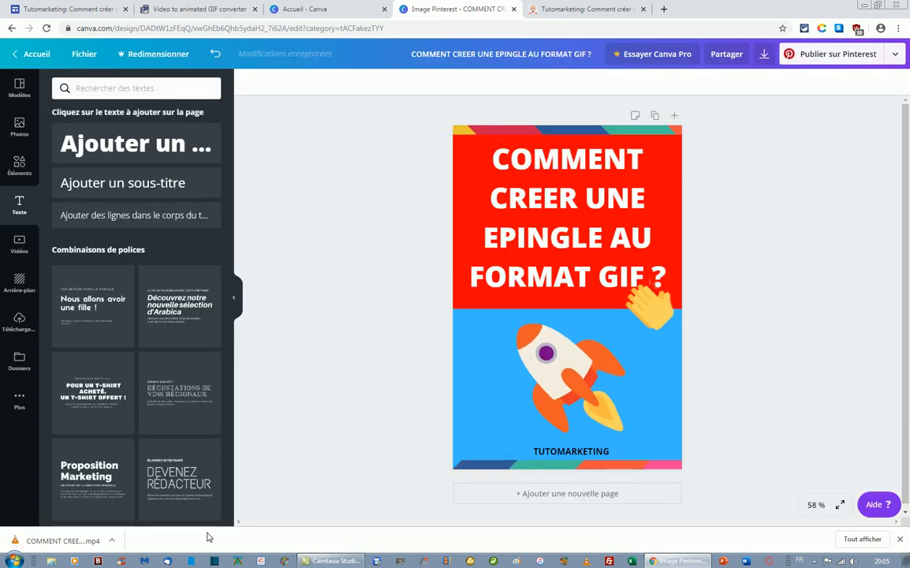
- Move the downloaded MP4 video from the Téléchargements folder to the desktop
click(113, 541)
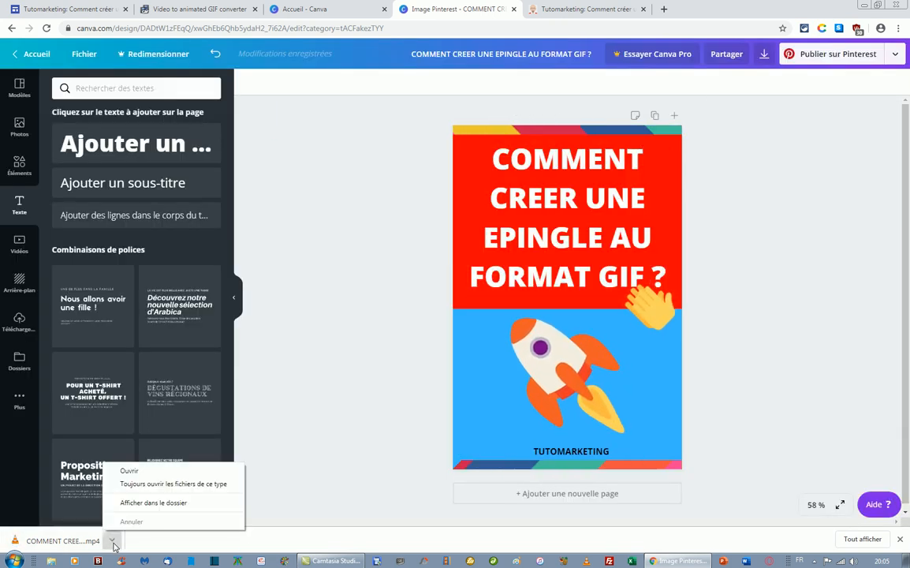
click(138, 502)
right_click(524, 203)
click(556, 389)
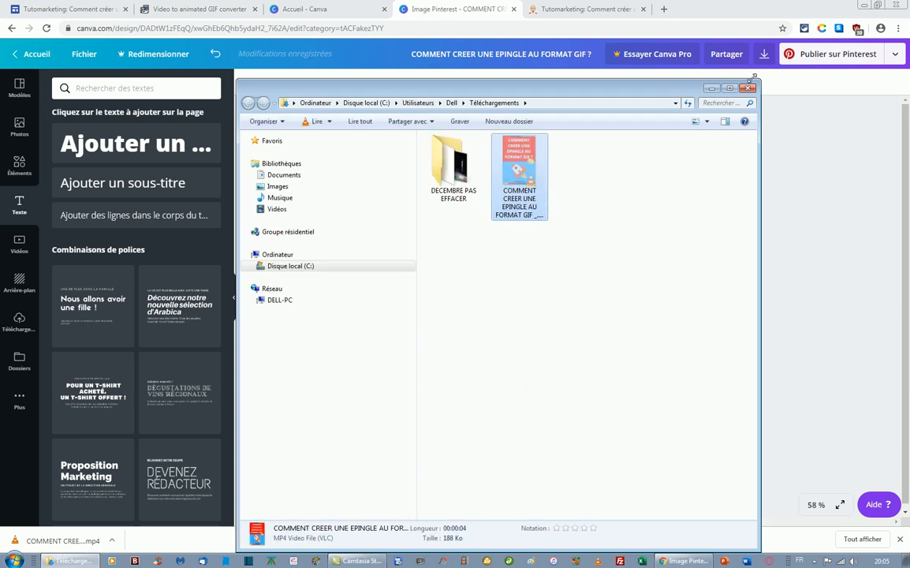
click(752, 89)
key(super+d)
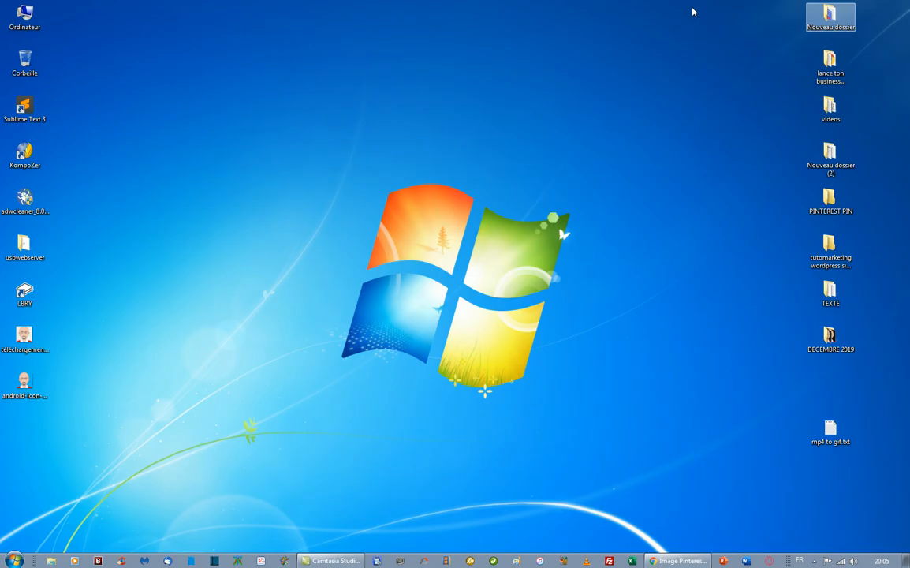
right_click(328, 154)
click(362, 198)
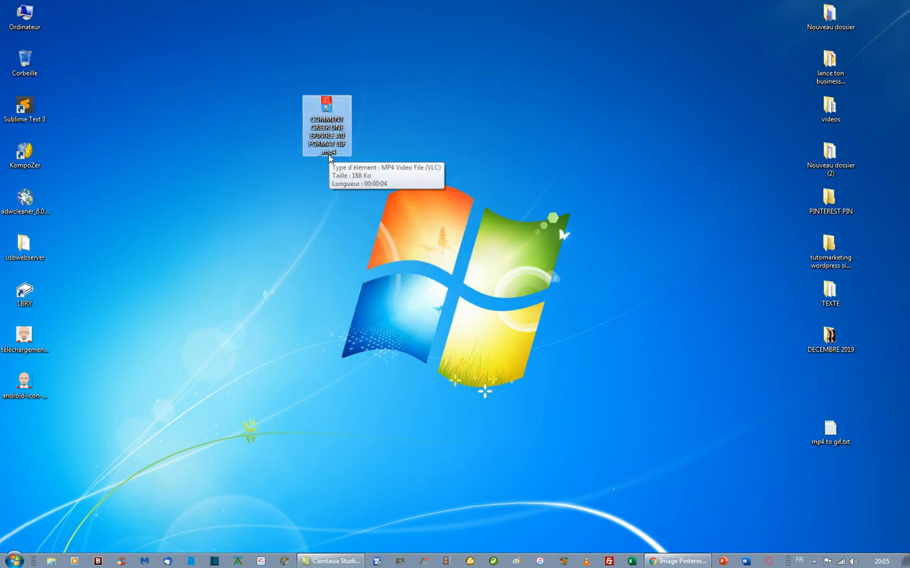
- Switch to the ezgif Video to GIF converter in the browser and upload COMMENT CREER UNE EPINGLE AU FORMAT GIF _.mp4 from the desktop
click(684, 561)
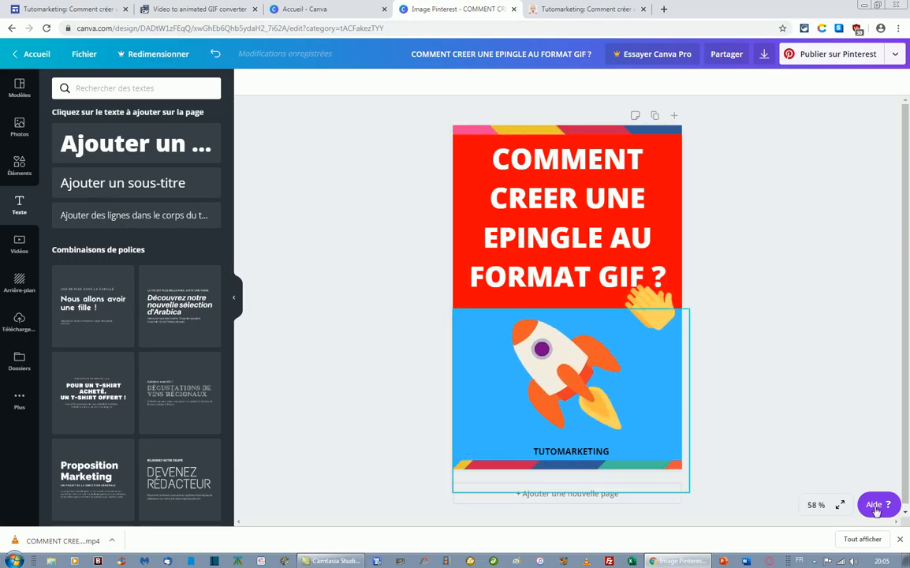
click(900, 539)
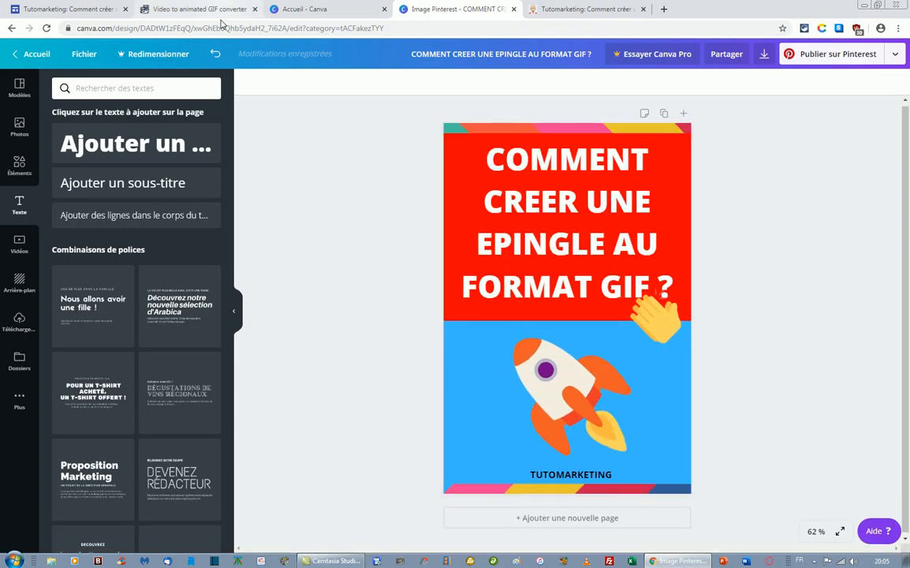
click(183, 9)
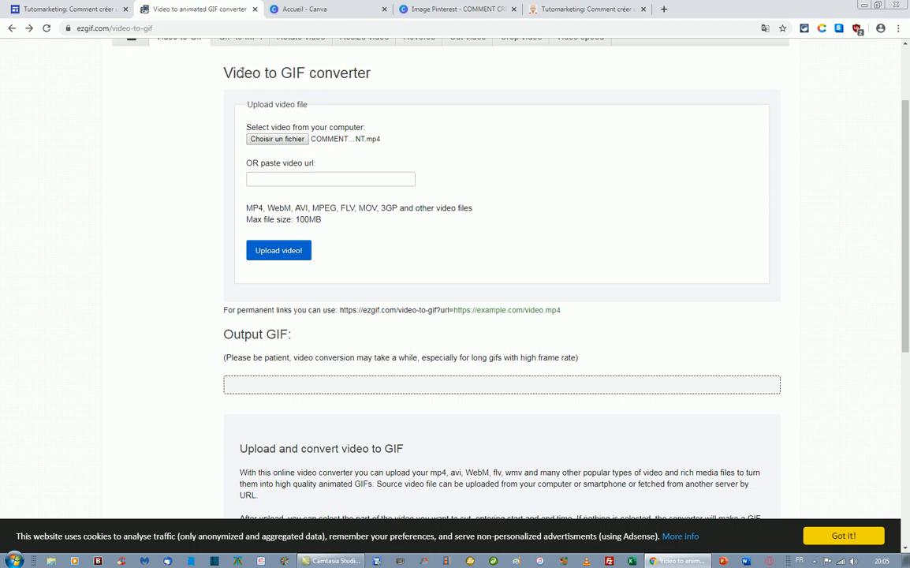
click(290, 142)
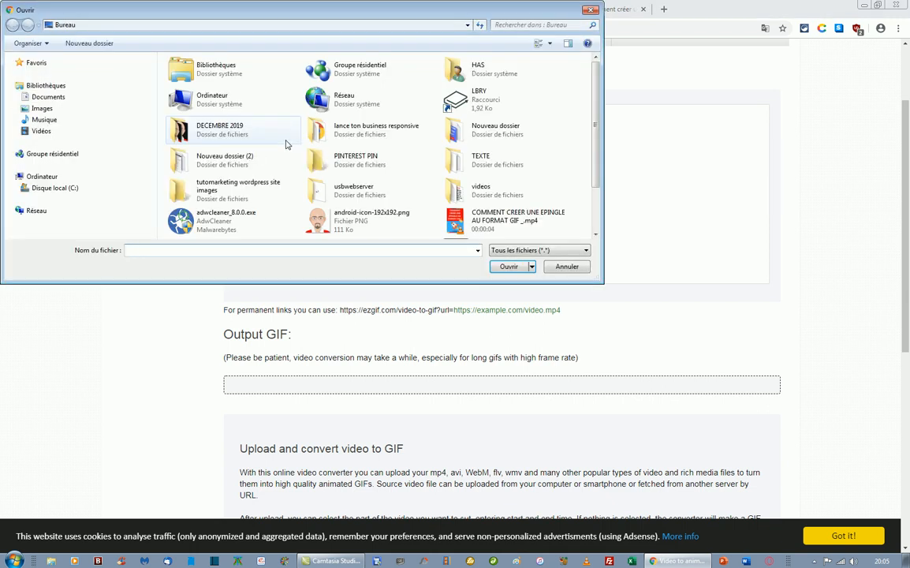
click(521, 221)
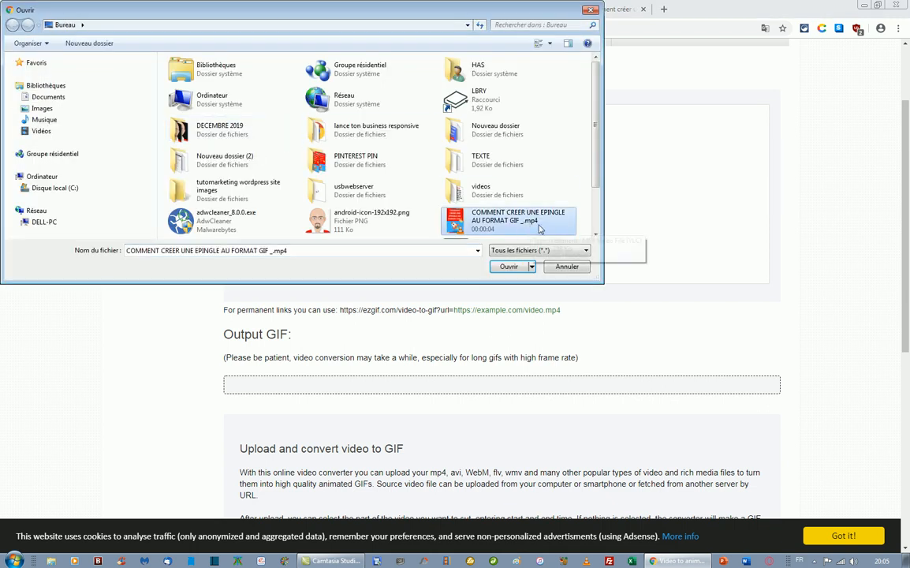
click(508, 266)
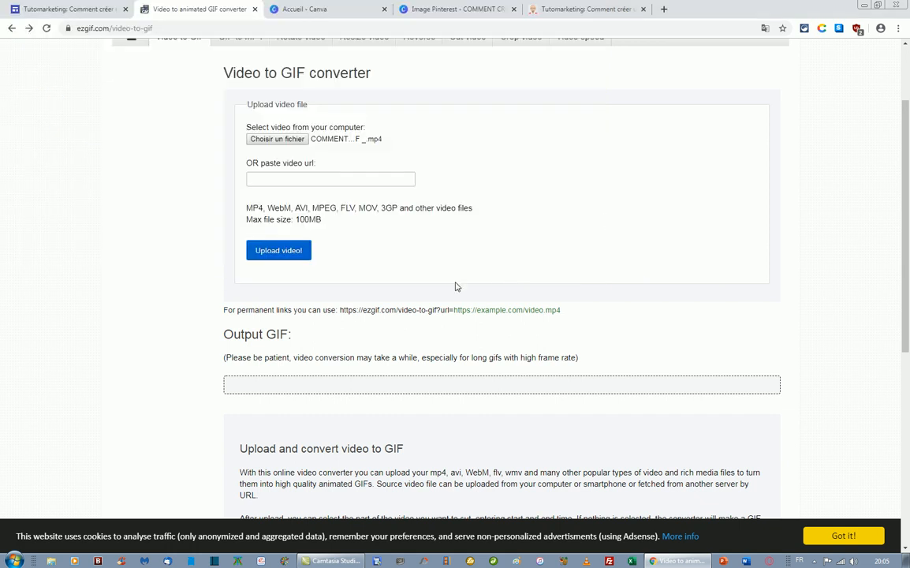
click(289, 257)
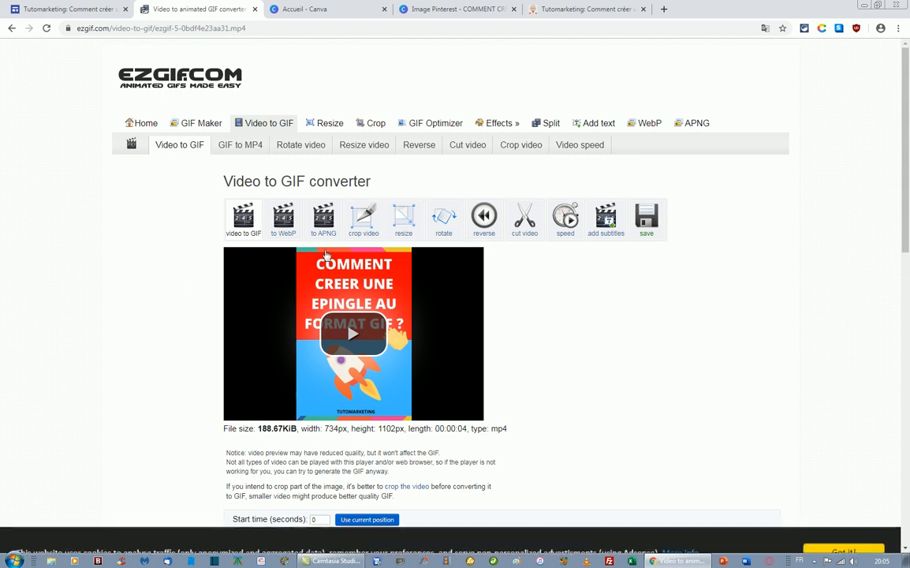
- Dismiss the cookie notice, convert the uploaded video to GIF with the default settings and save the resulting file
click(843, 535)
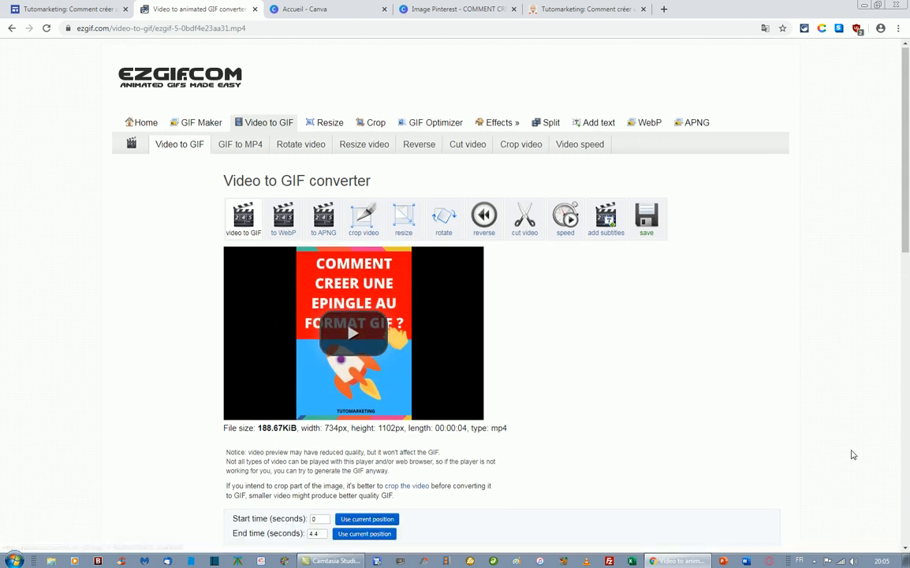
scroll(853, 453, down, 3)
scroll(272, 418, down, 2)
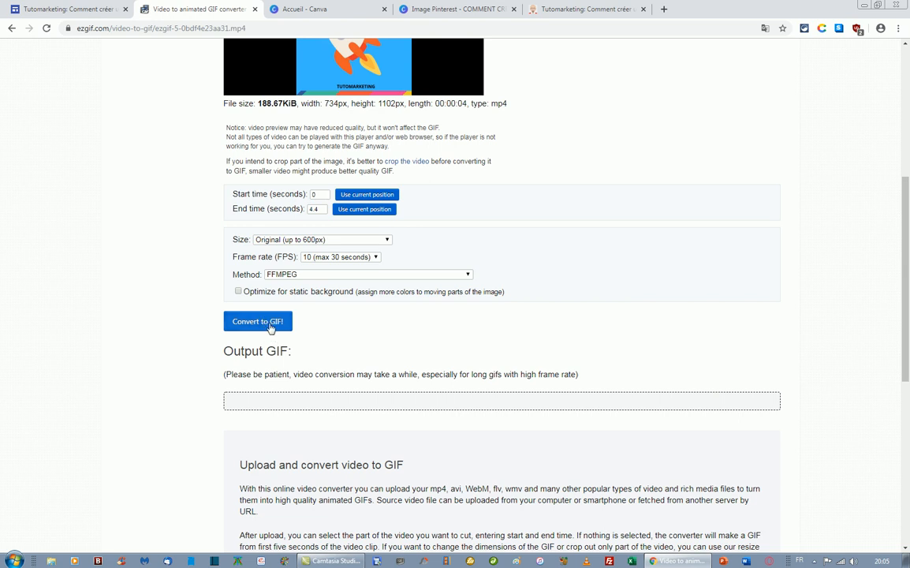
click(272, 325)
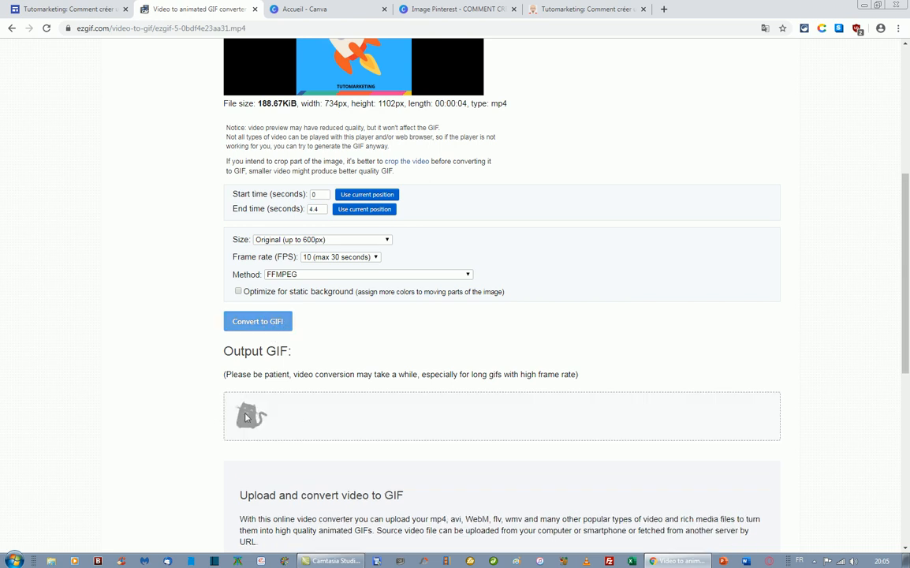
scroll(426, 371, down, 5)
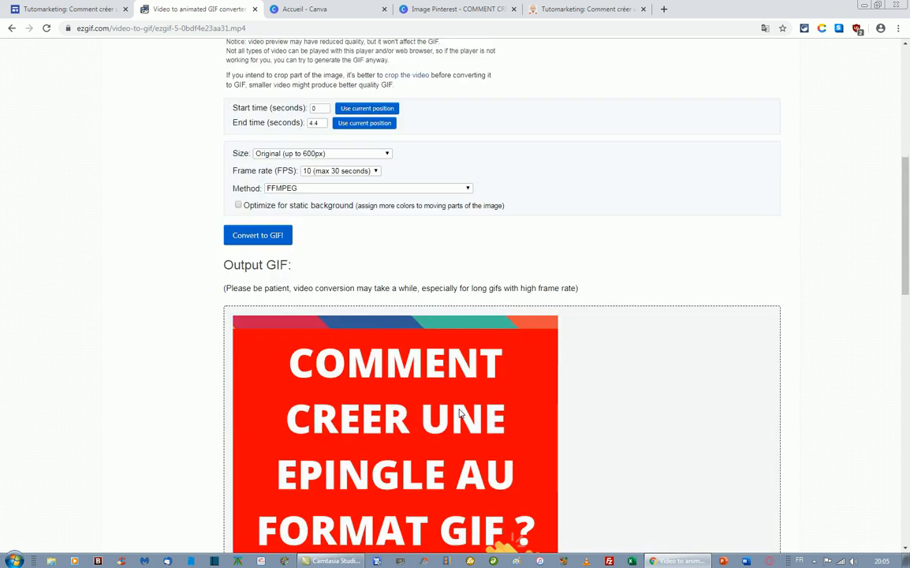
scroll(442, 378, down, 3)
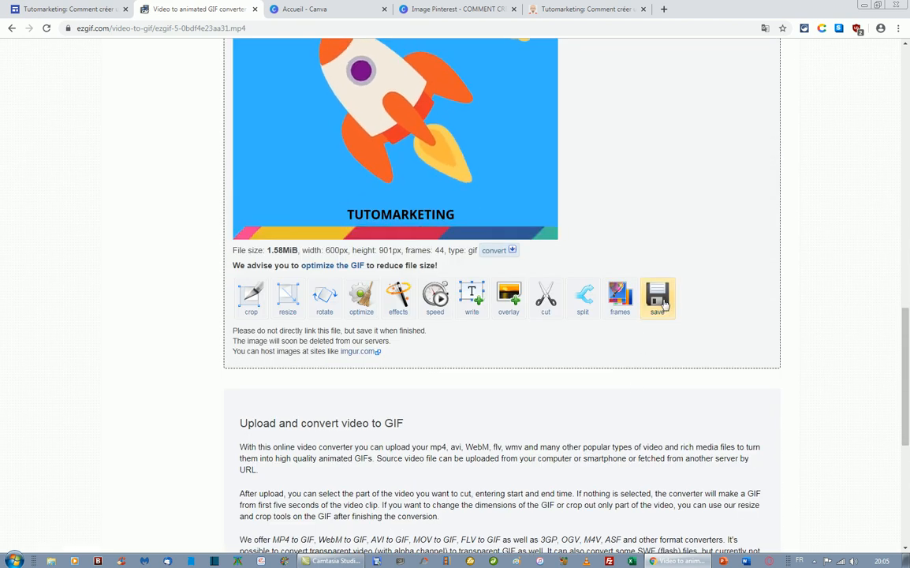
click(657, 298)
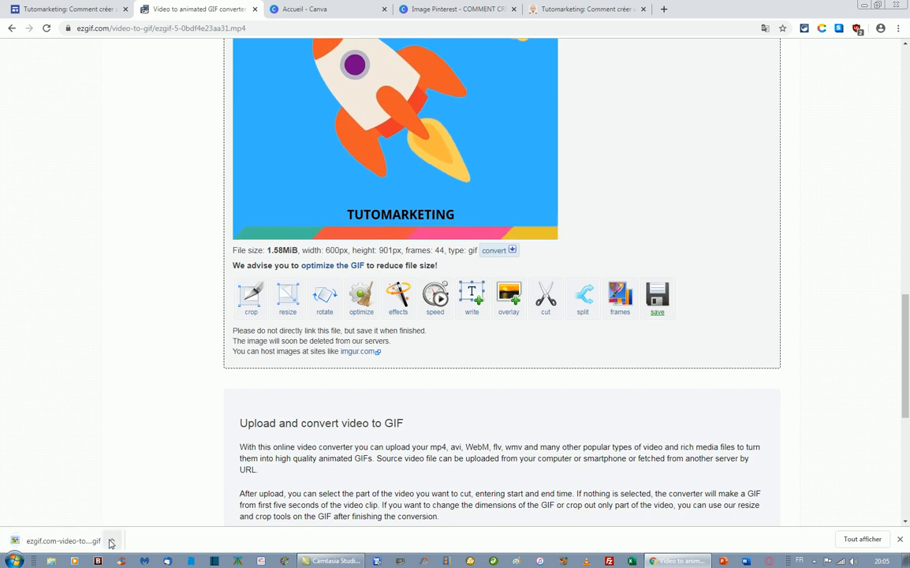
- Move the downloaded ezgif.com-video-to-gif.gif from the Téléchargements folder to the desktop
click(112, 540)
click(129, 506)
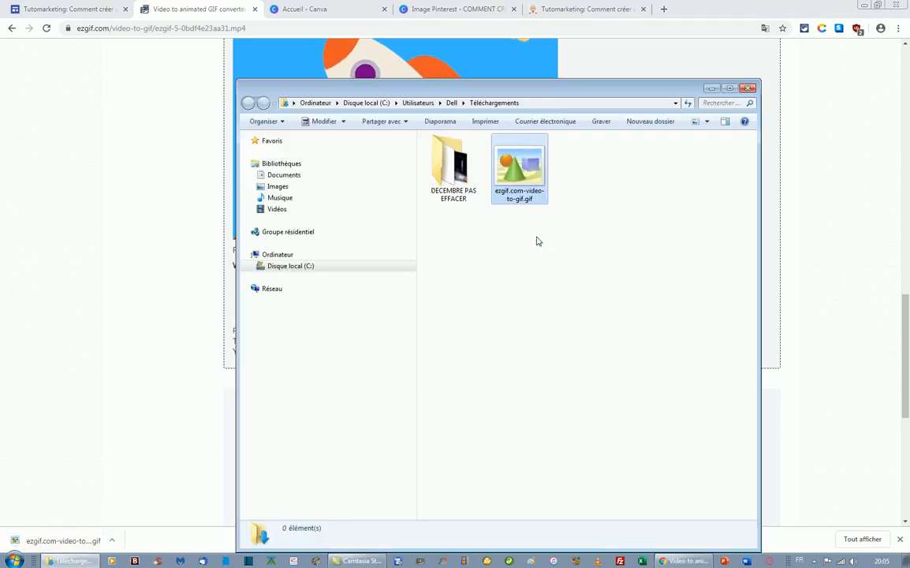
right_click(527, 181)
click(579, 383)
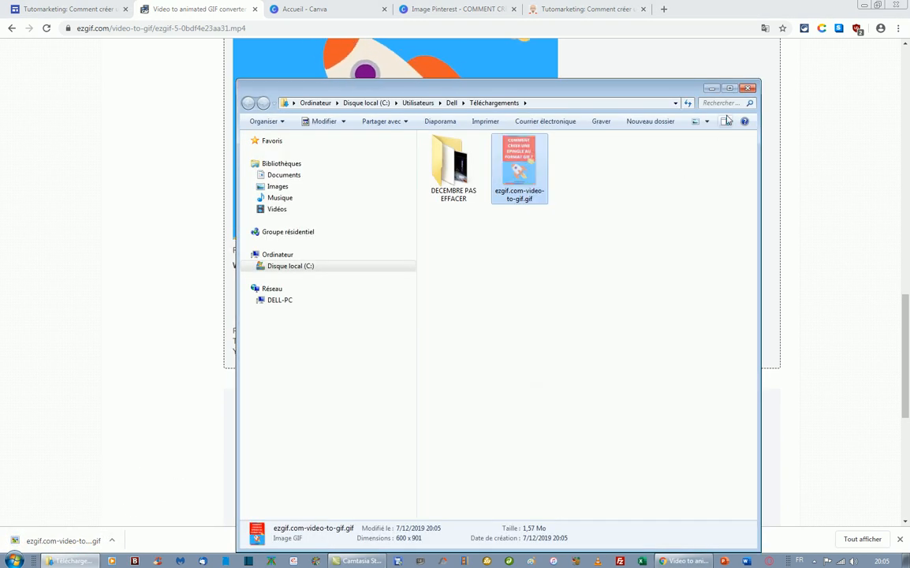
click(750, 89)
click(865, 5)
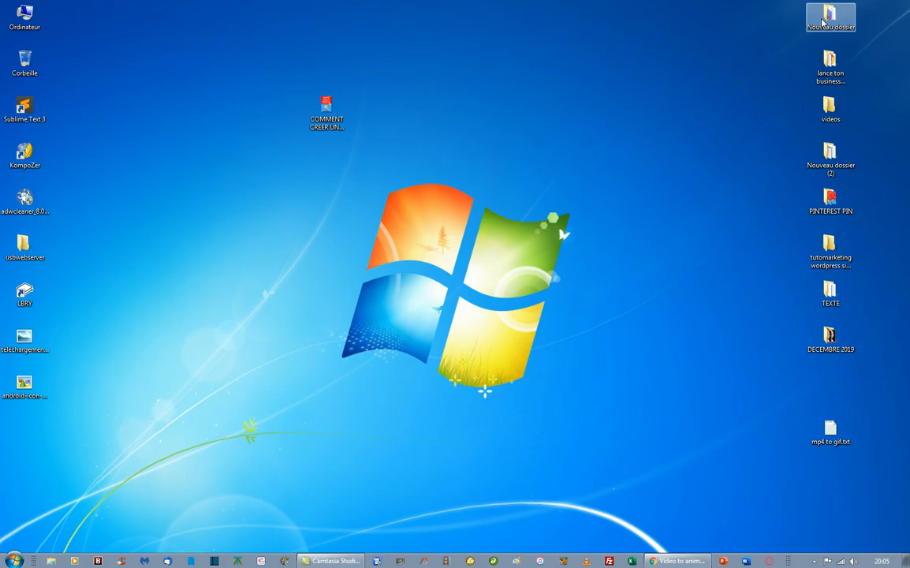
right_click(490, 141)
click(495, 187)
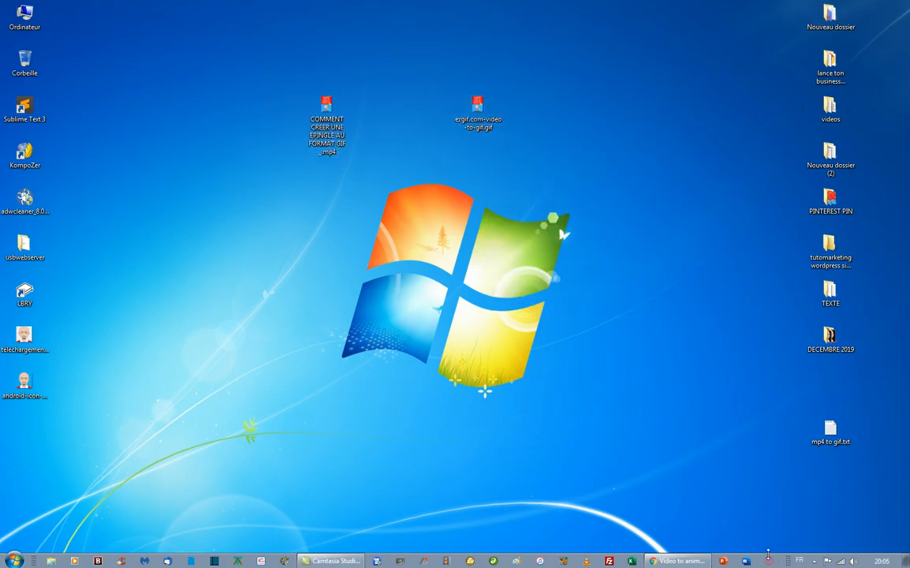
- Open ezgif.com-video-to-gif.gif from the desktop in a new browser tab and view its animation in the maximised window
mouse_move(675, 565)
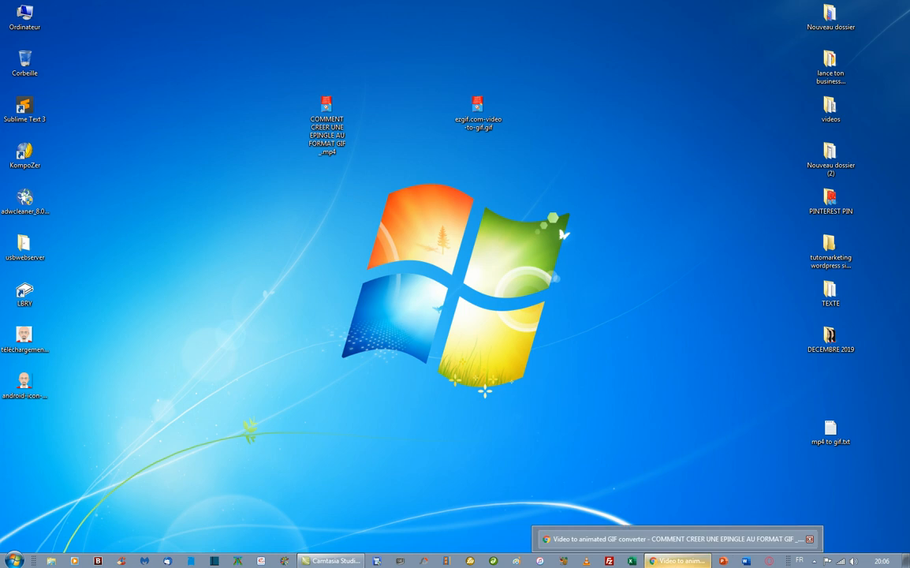
click(675, 565)
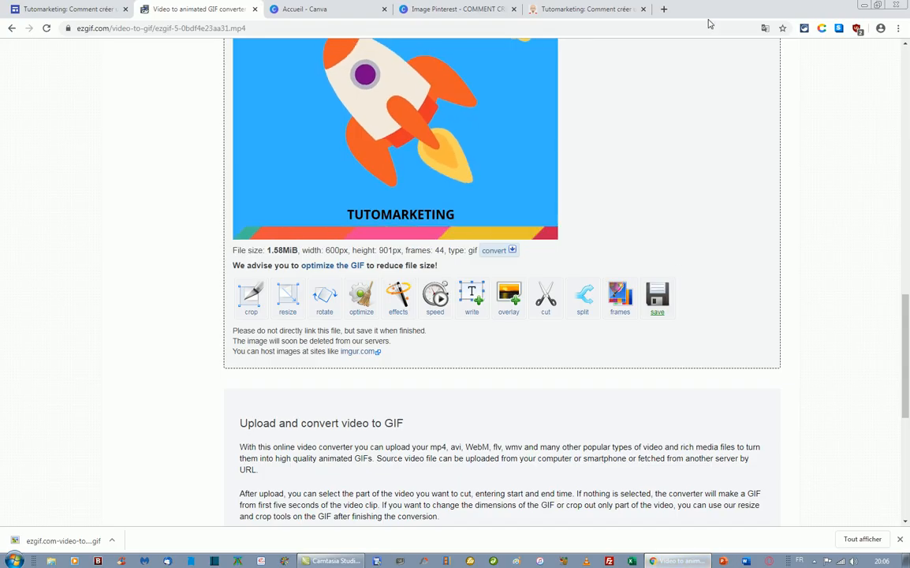
click(660, 9)
drag(823, 14, 814, 35)
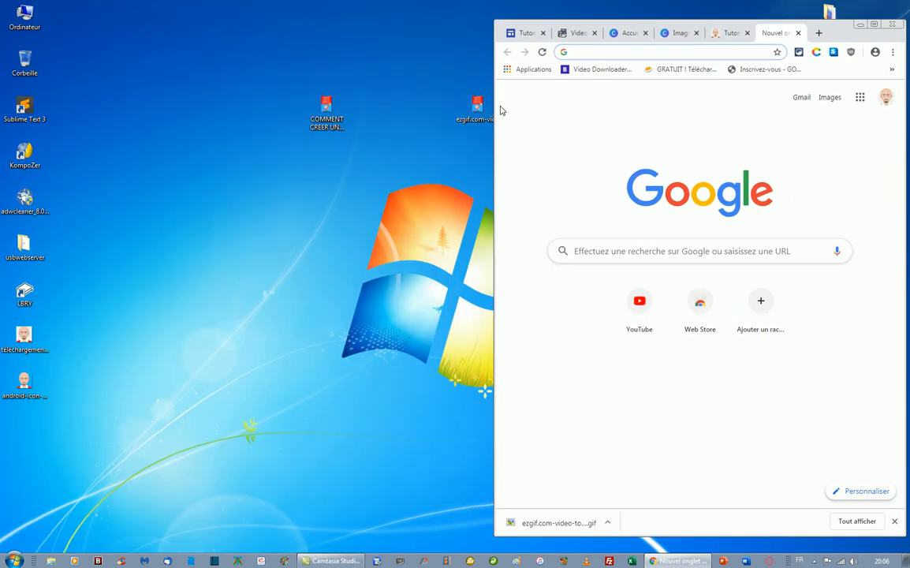
drag(491, 118, 495, 107)
drag(598, 62, 600, 63)
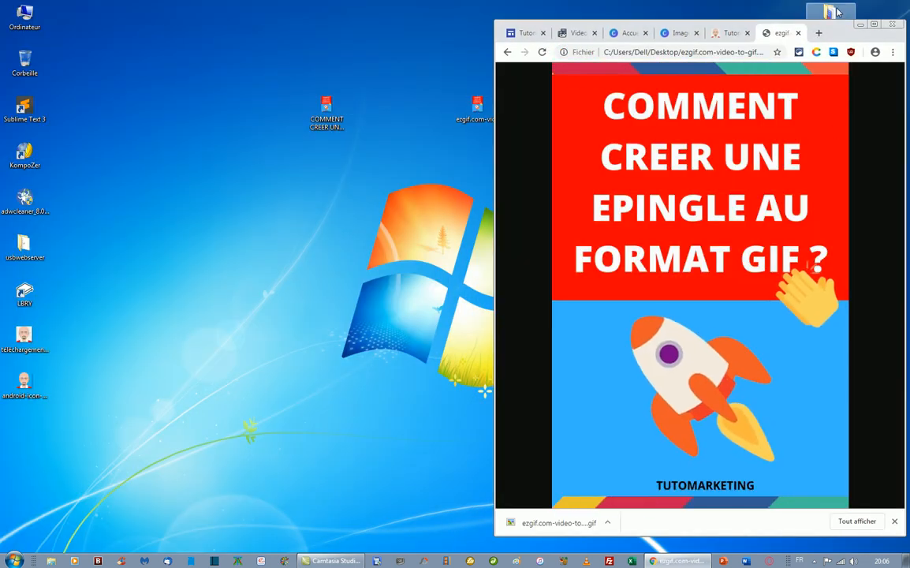
click(875, 25)
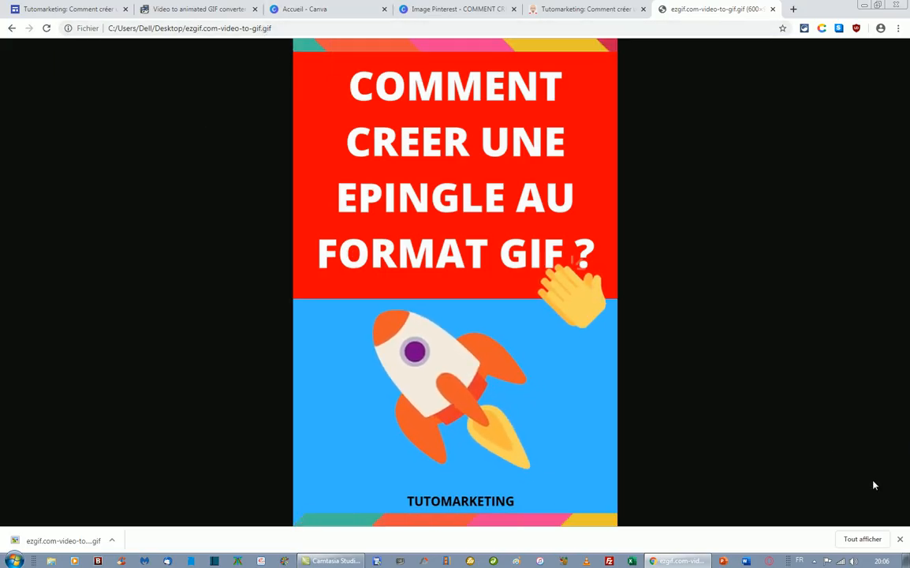
click(902, 539)
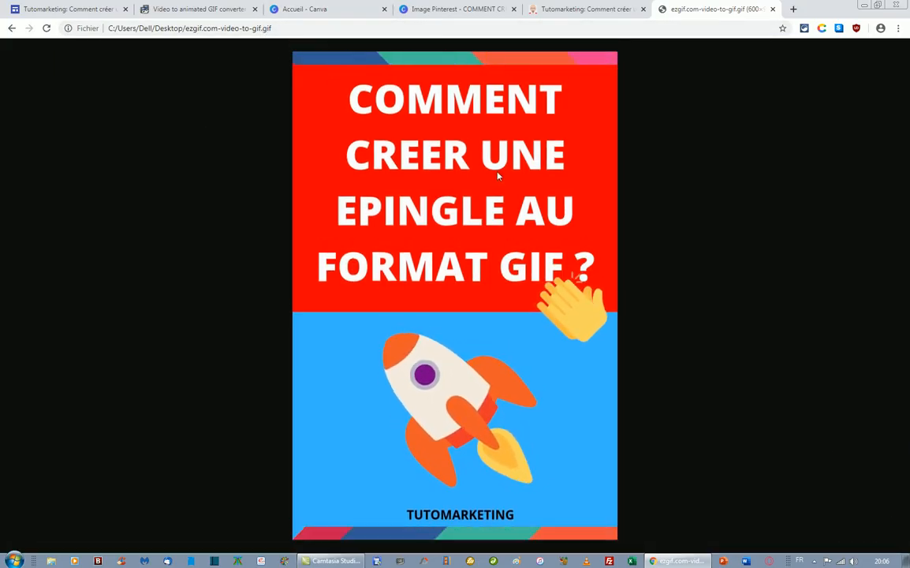
- Search Google for "pinterest" in a new tab, enter the Pinterest - France site and open the account's profile page
click(794, 10)
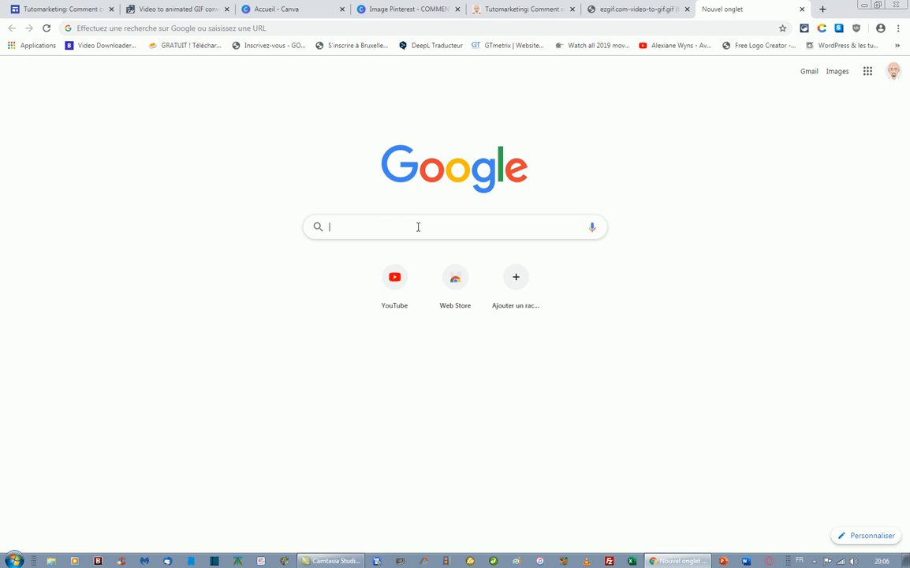
text(poi)
key(BackSpace)
key(BackSpace)
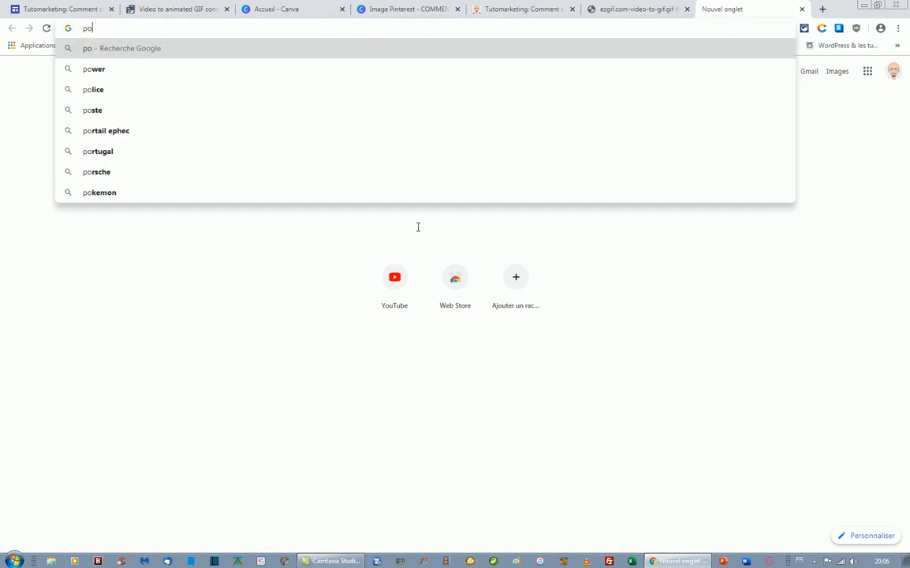
text(interest)
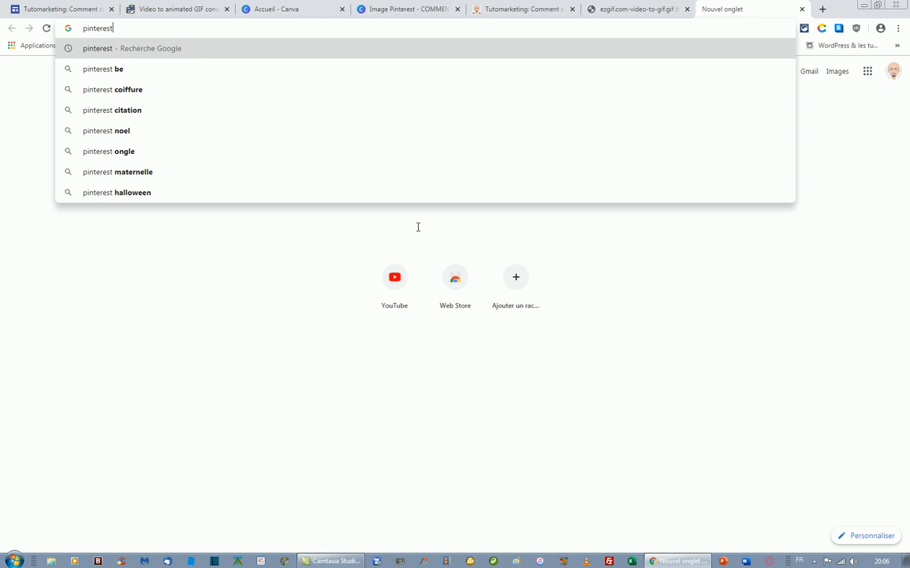
key(Return)
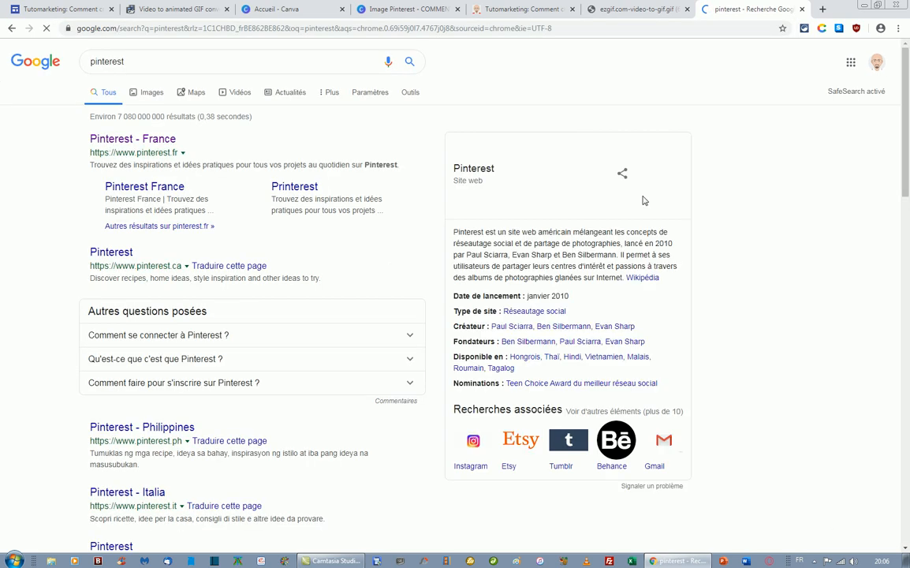
click(134, 139)
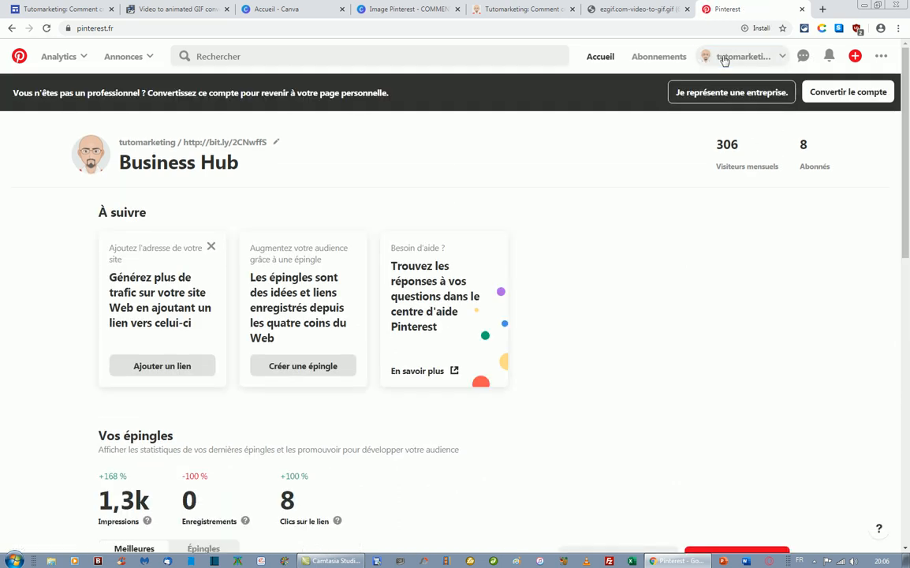
click(725, 60)
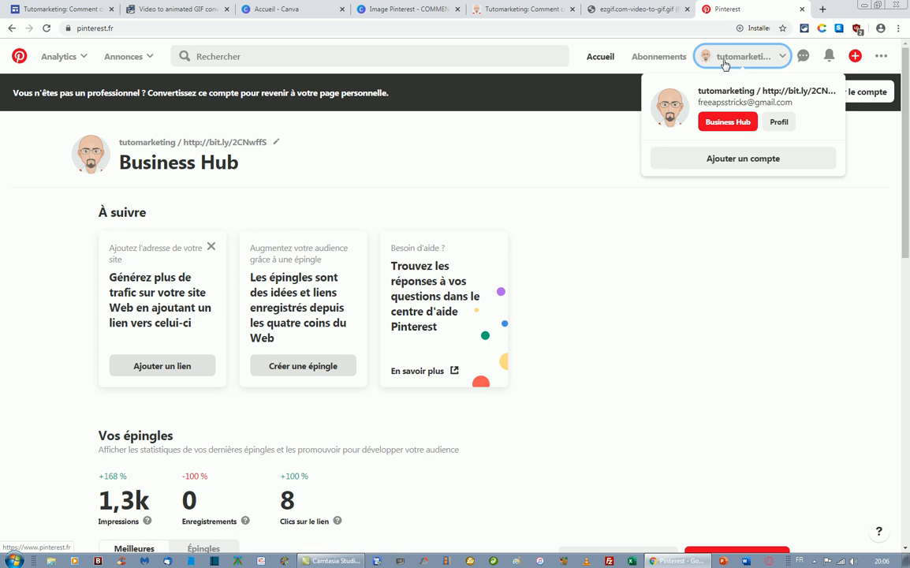
click(780, 122)
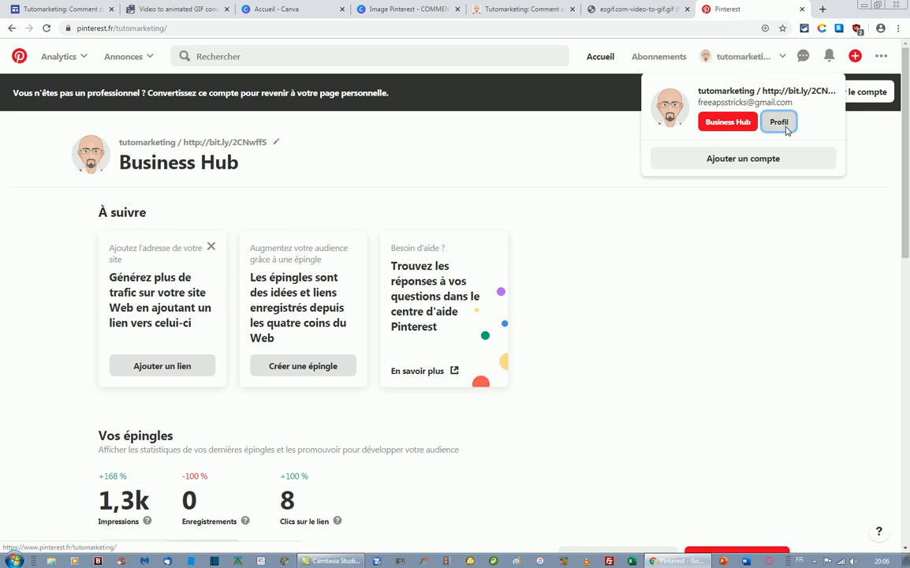
- Start creating a new pin from the profile page and upload ezgif.com-video-to-gif.gif from the desktop as its image
scroll(364, 326, down, 10)
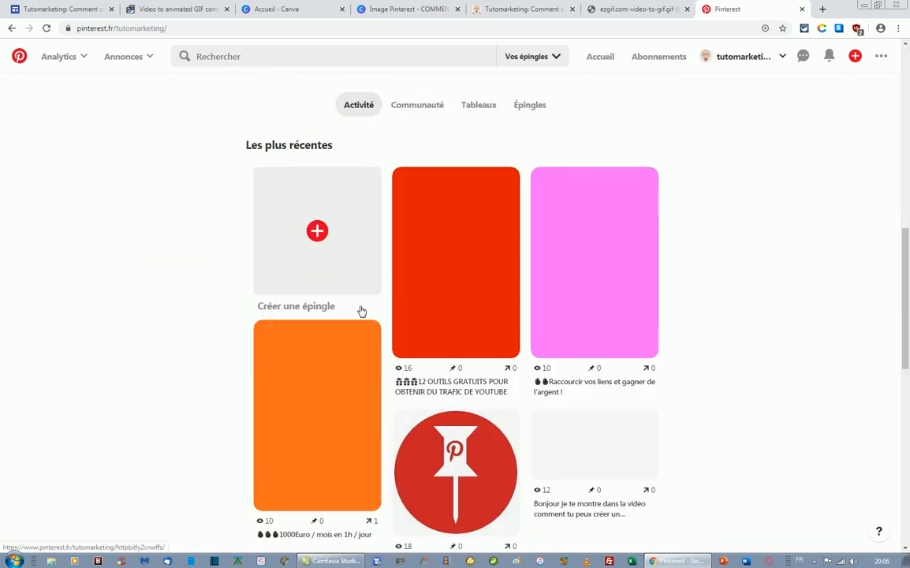
scroll(326, 238, up, 3)
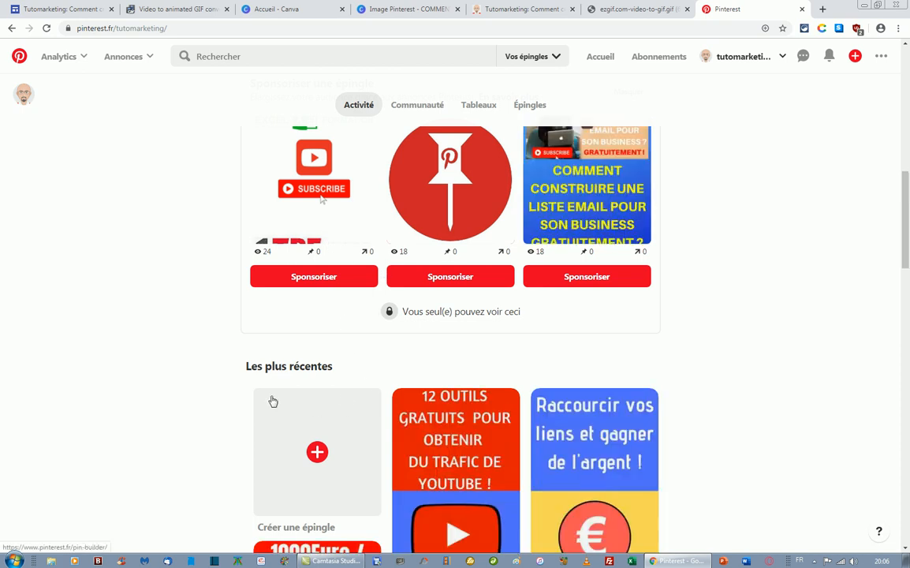
click(318, 453)
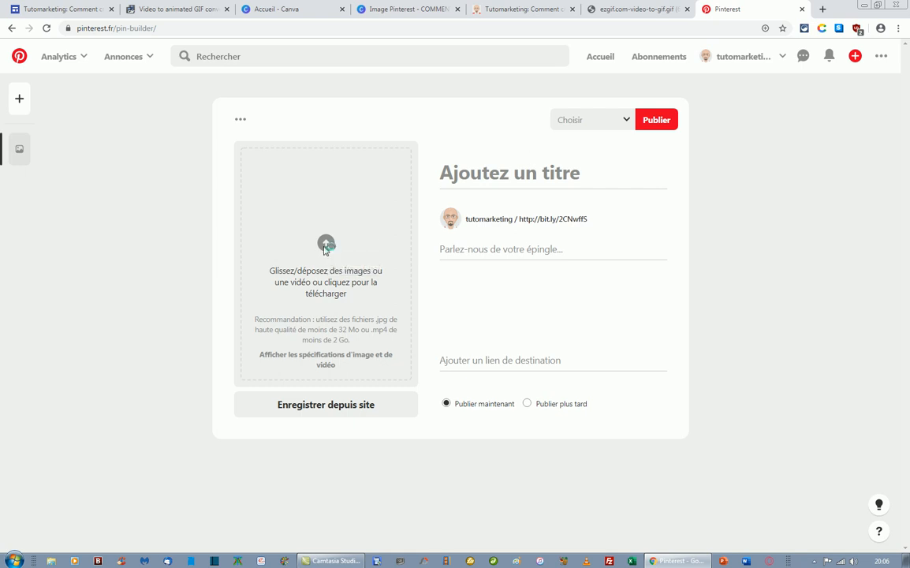
click(324, 249)
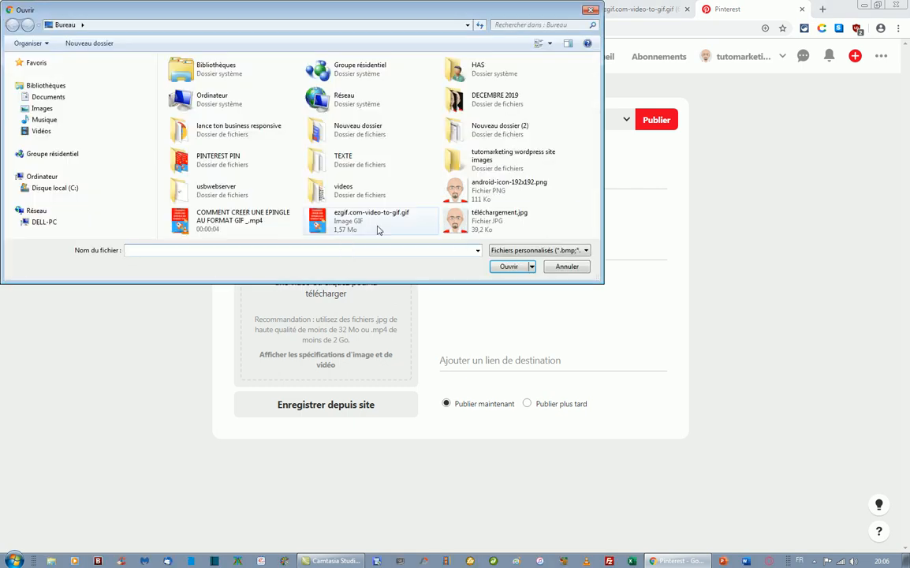
click(342, 226)
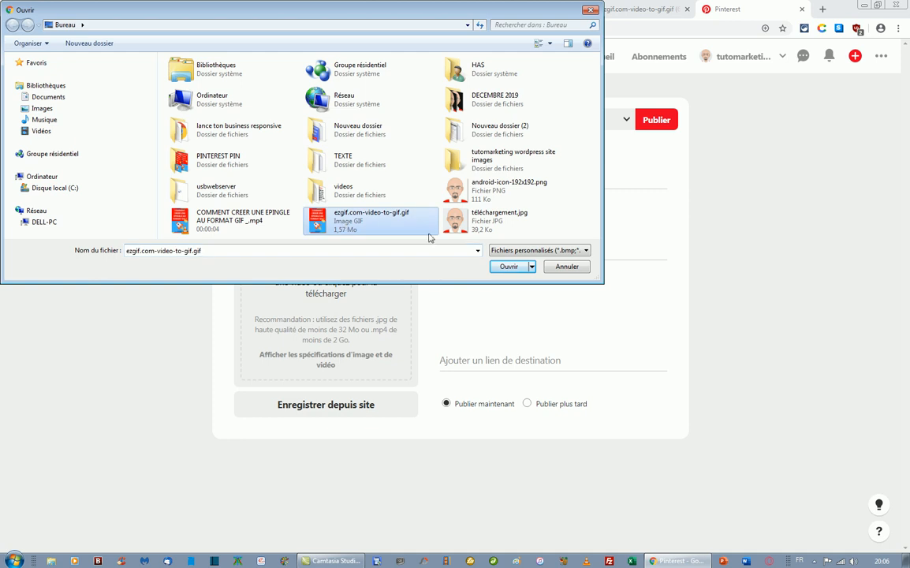
click(509, 266)
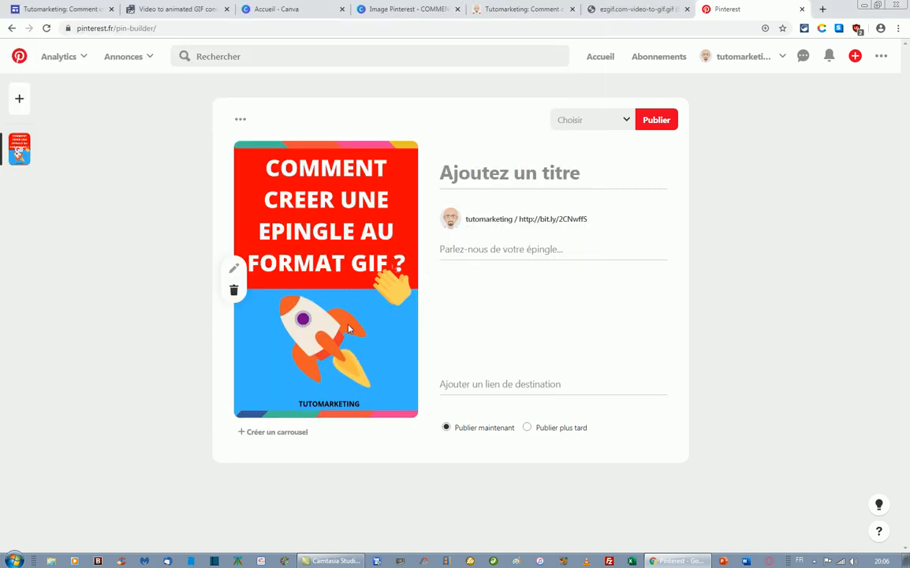
- Enter the pin title COMMENT CREER UNE EPINGLE AU FORMAT "GIF " ?
click(512, 174)
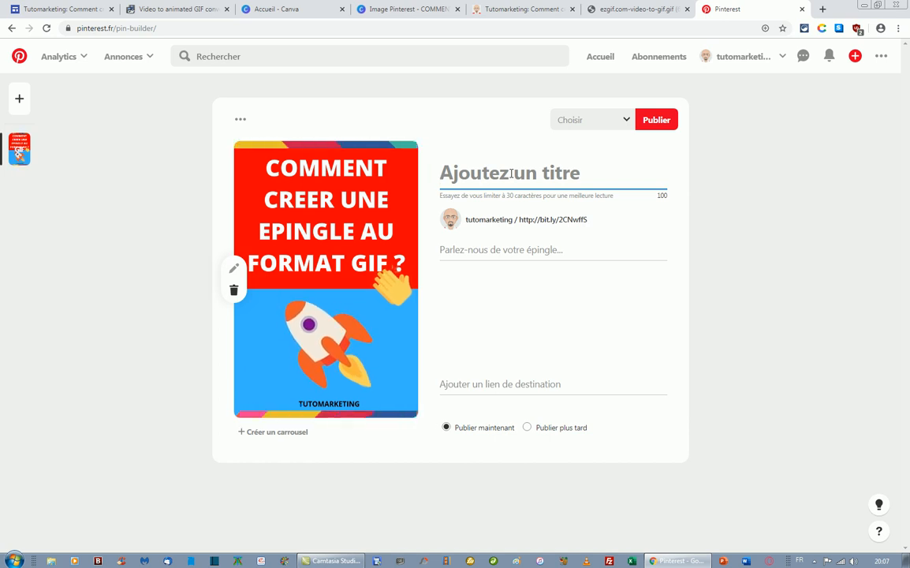
text(COMMENT C)
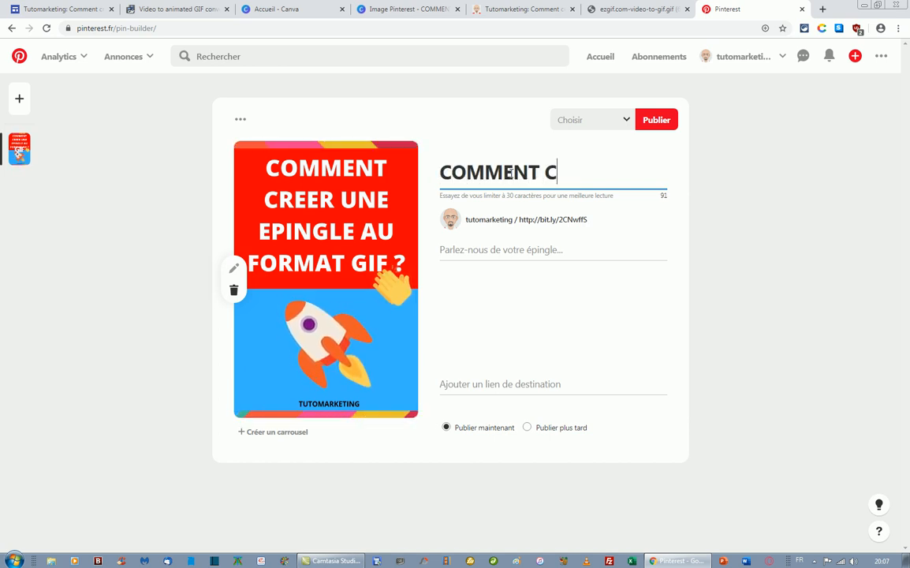
text(REER UNE)
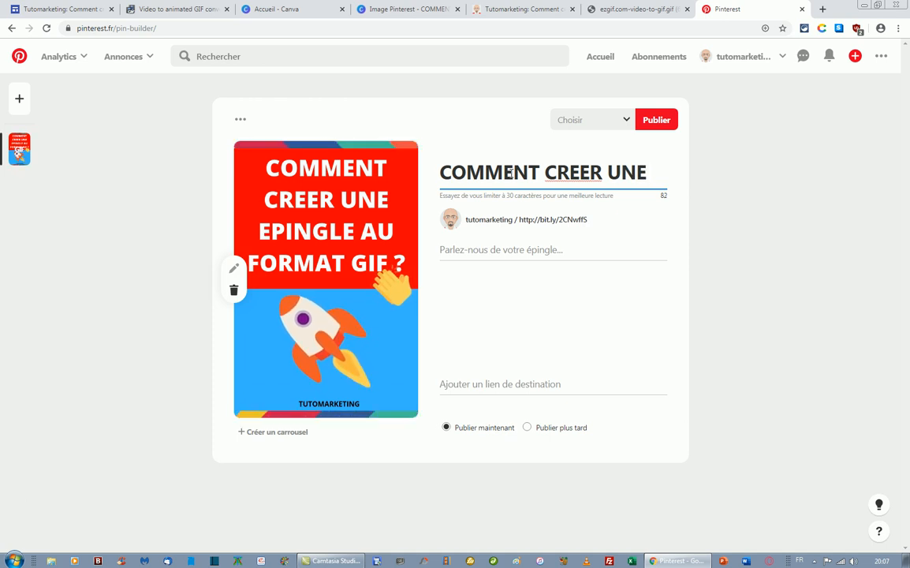
text( EPINGLE )
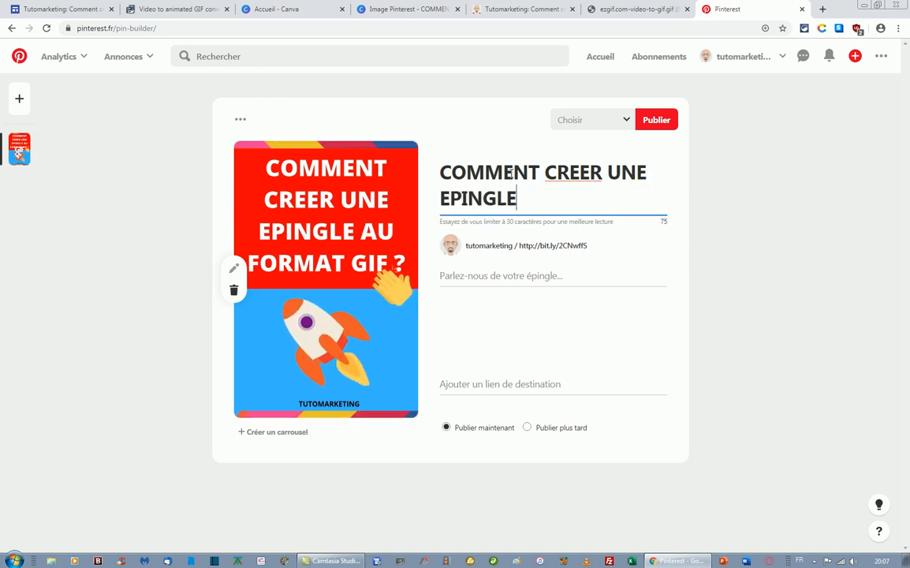
text(AU)
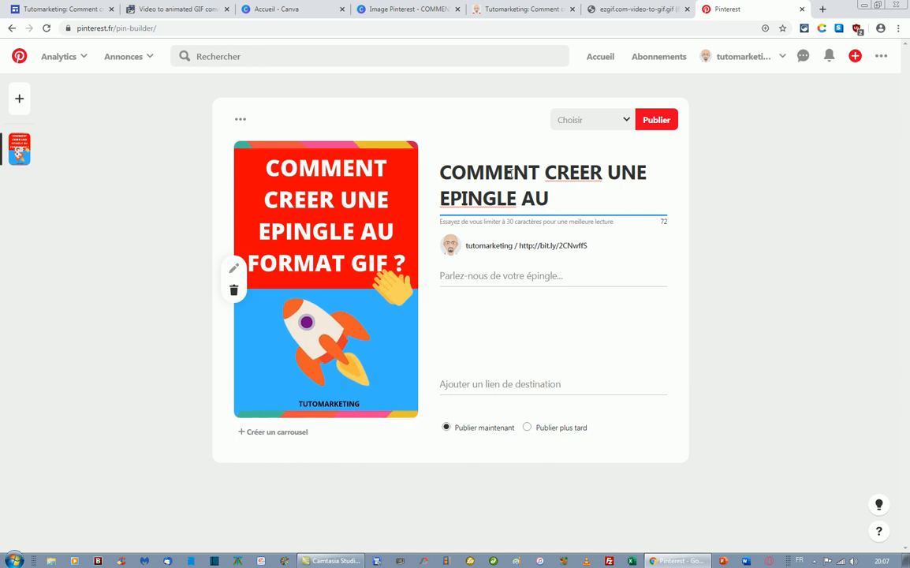
text( FORMA)
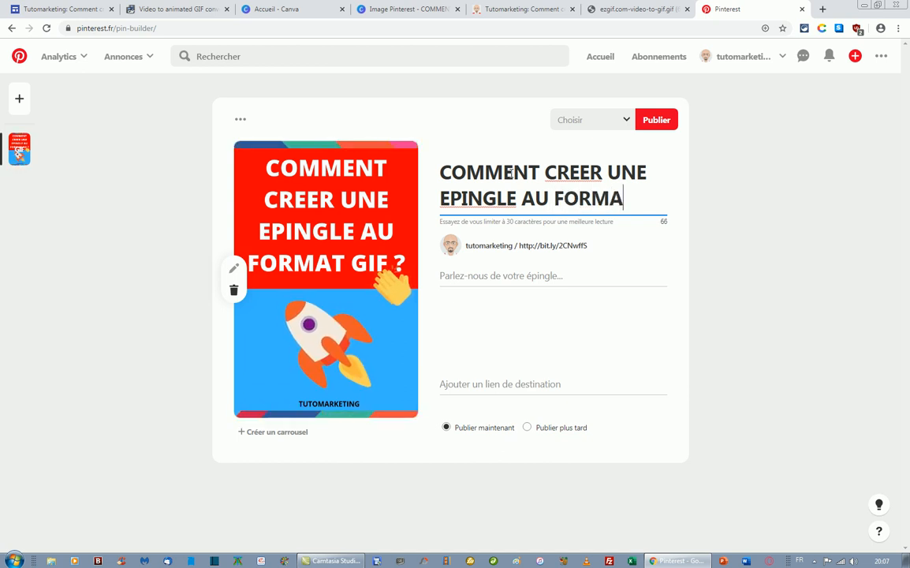
text(T " )
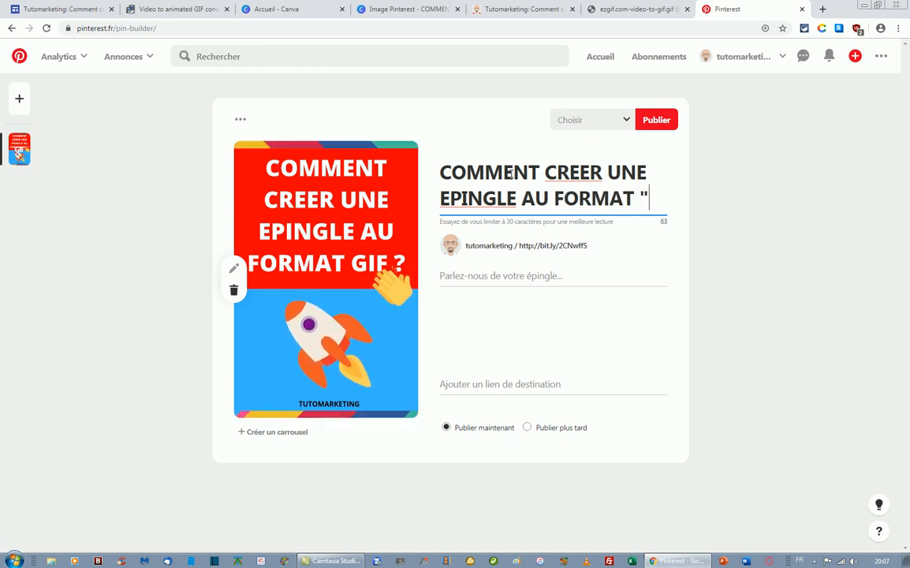
text(GIF 3)
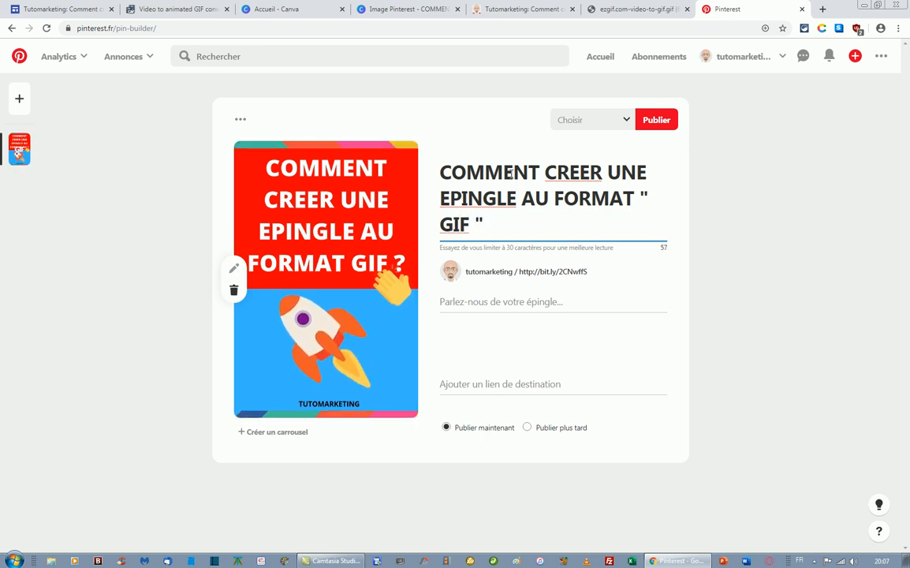
click(441, 225)
key(BackSpace)
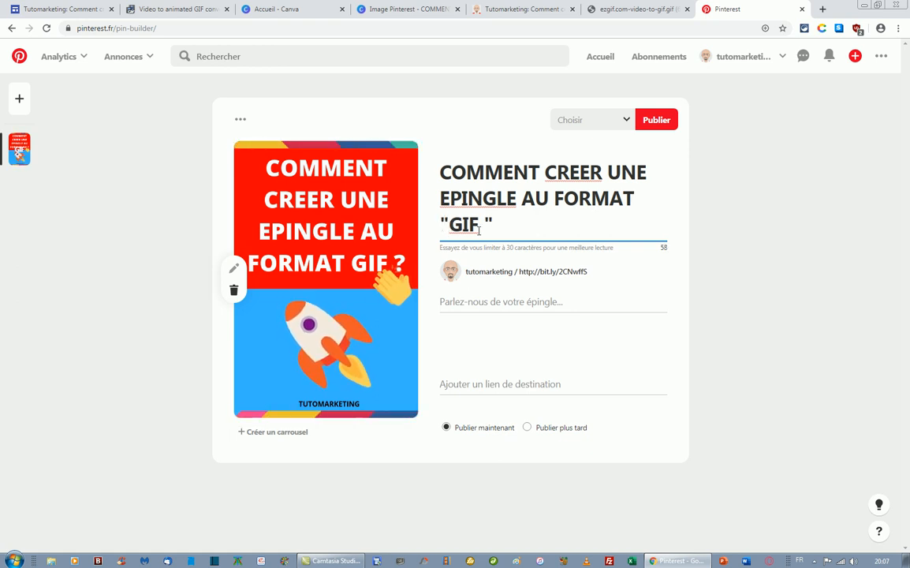
click(508, 223)
text(?)
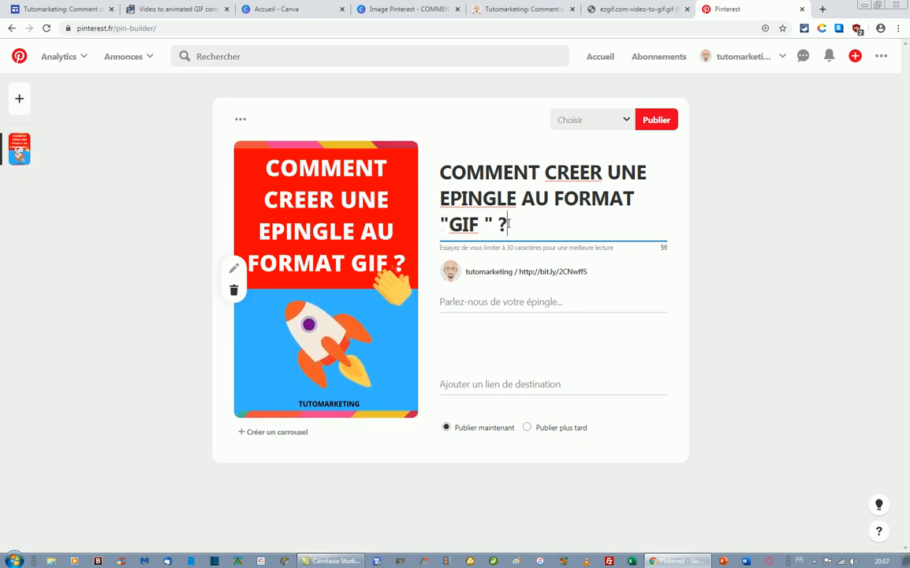
- Enter the pin description: Je vous montre comment créer une épingle au format " GIF" pour cela clique sur le lien pour être rediriger vers la vidéo
click(450, 301)
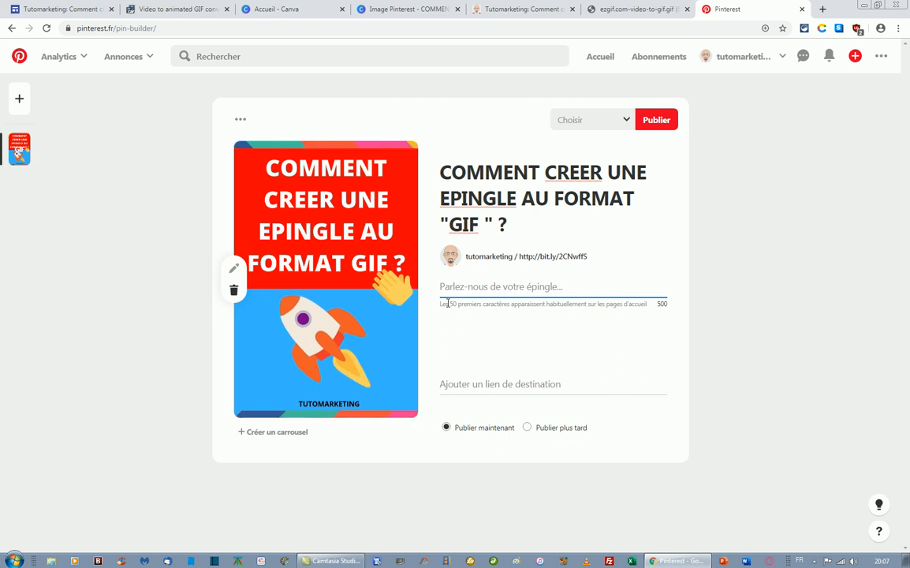
text(J)
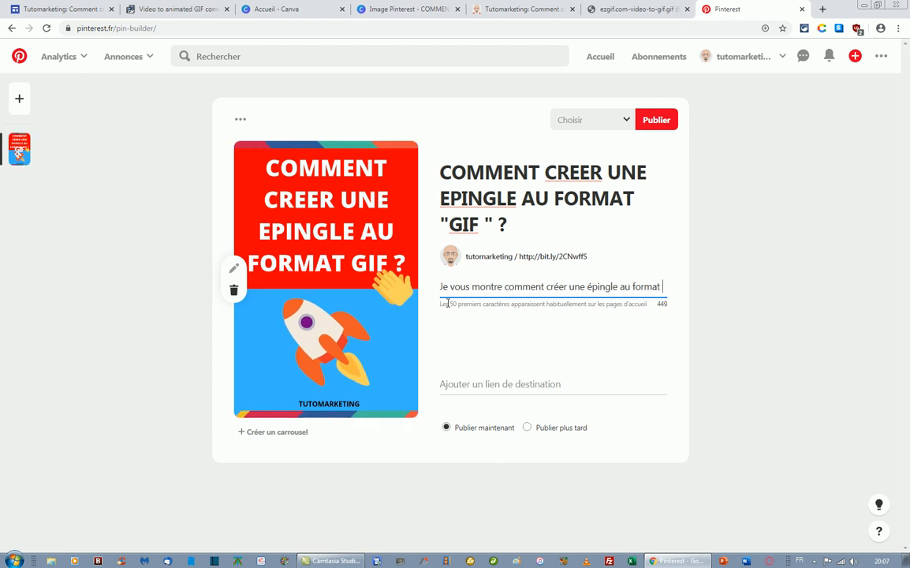
text(G)
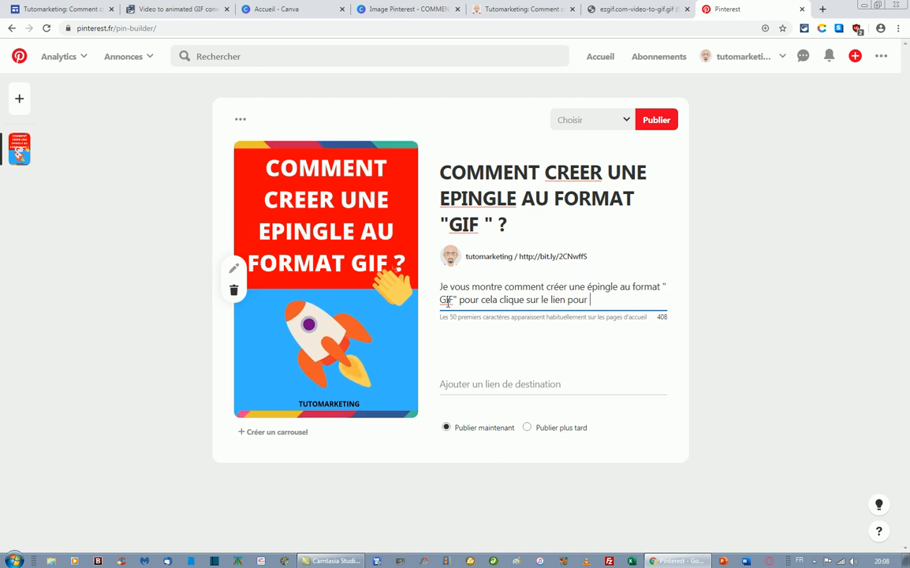
text(iriger vers)
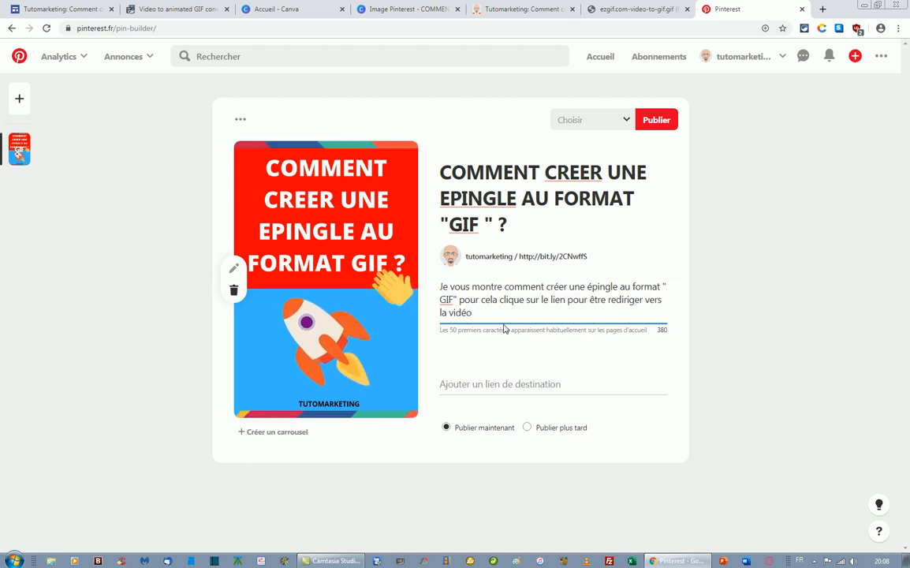
- Correct the spelling in the pin title with the suggested words, replacing EPINGLE with ÉPINGLE and CREER with CRÉER
drag(519, 200, 441, 200)
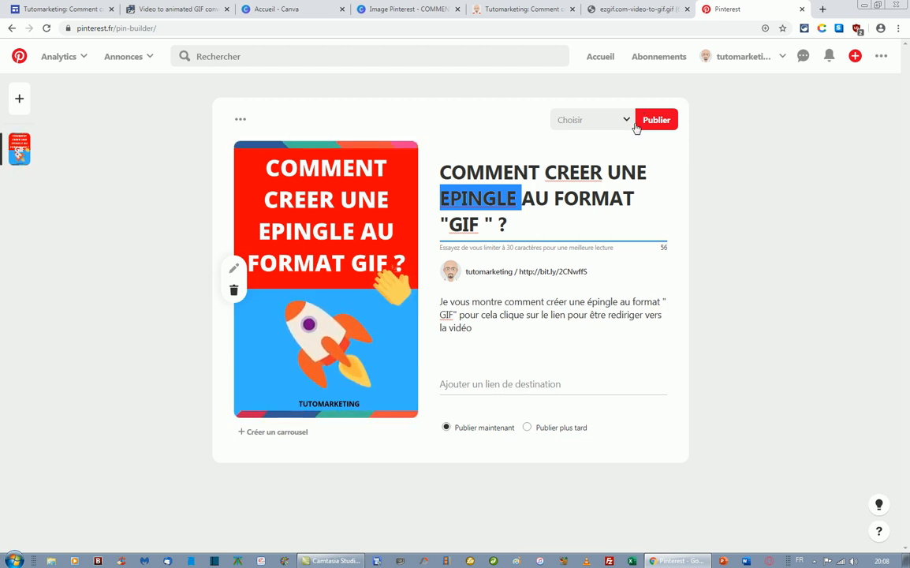
right_click(489, 197)
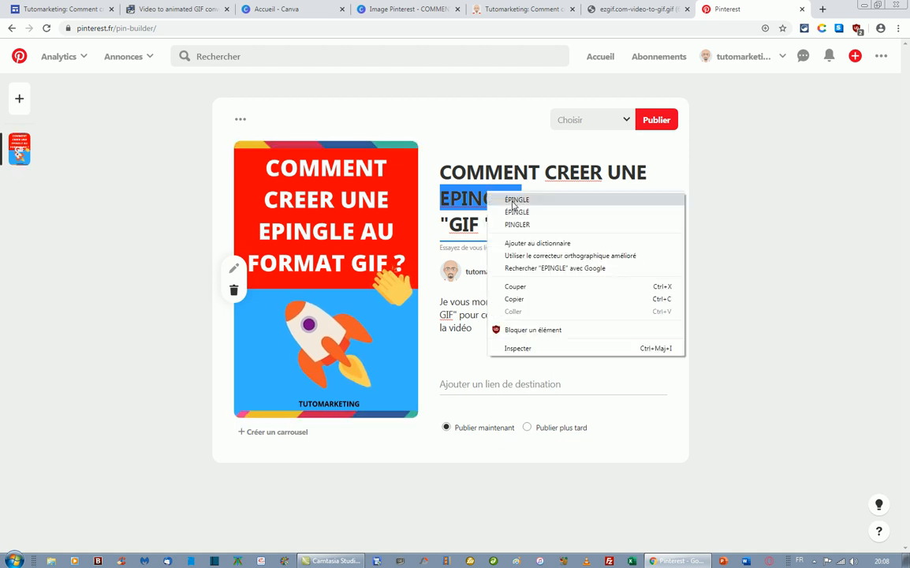
click(545, 202)
drag(607, 173, 545, 174)
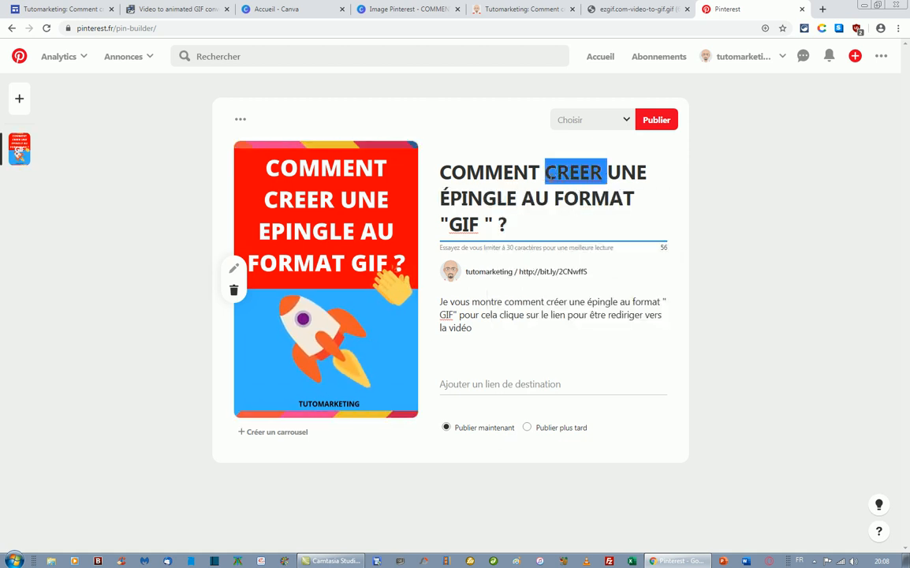
right_click(560, 175)
click(587, 182)
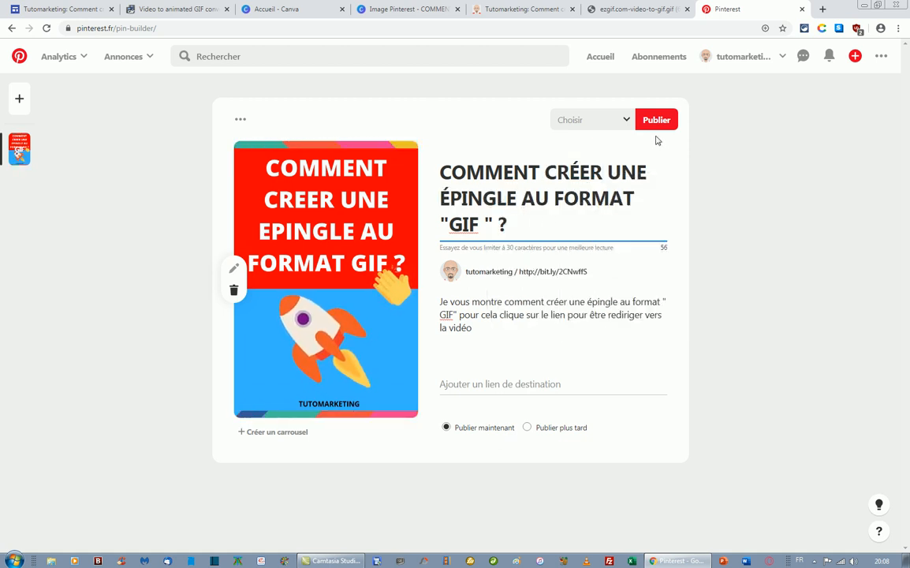
- Copy the published site's link from the Google Sites tab and paste it as the pin's destination link
click(532, 387)
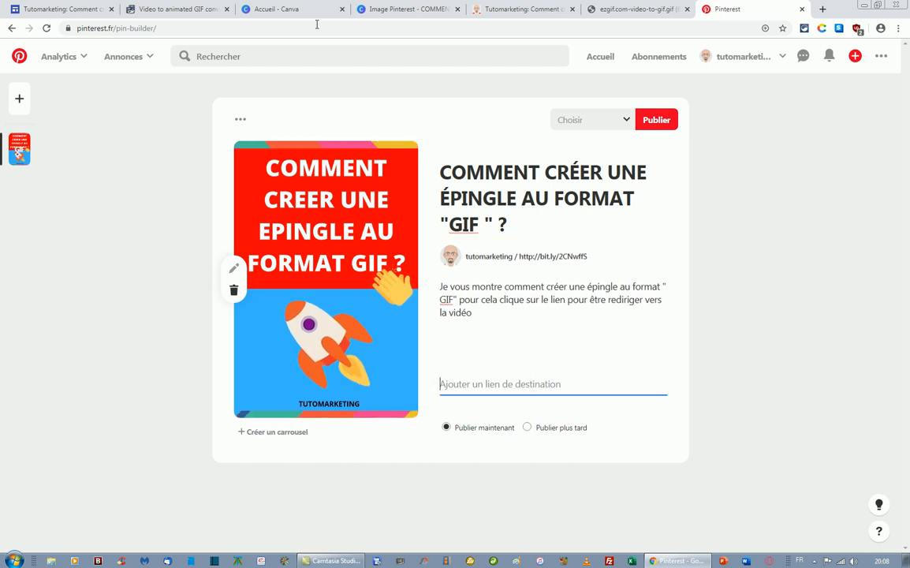
click(61, 10)
click(740, 57)
click(333, 330)
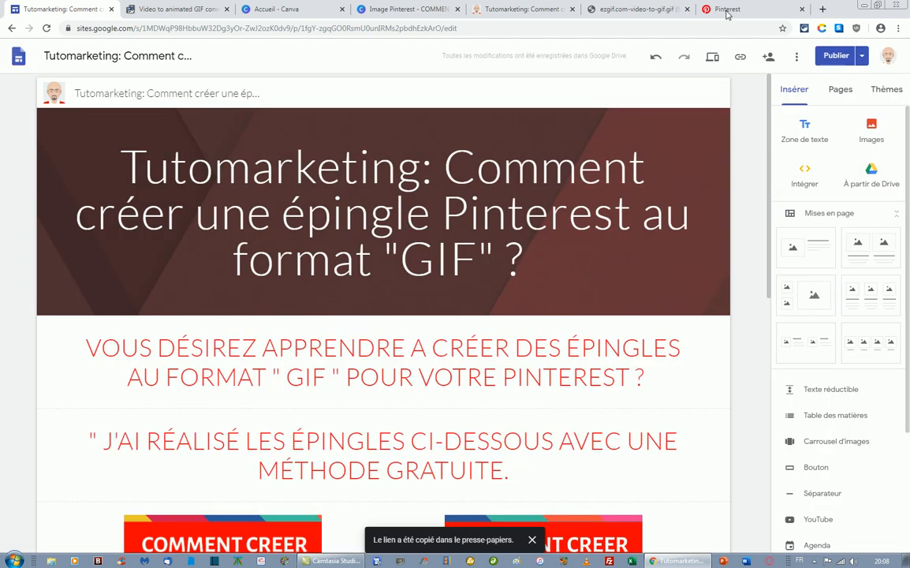
click(727, 10)
right_click(477, 385)
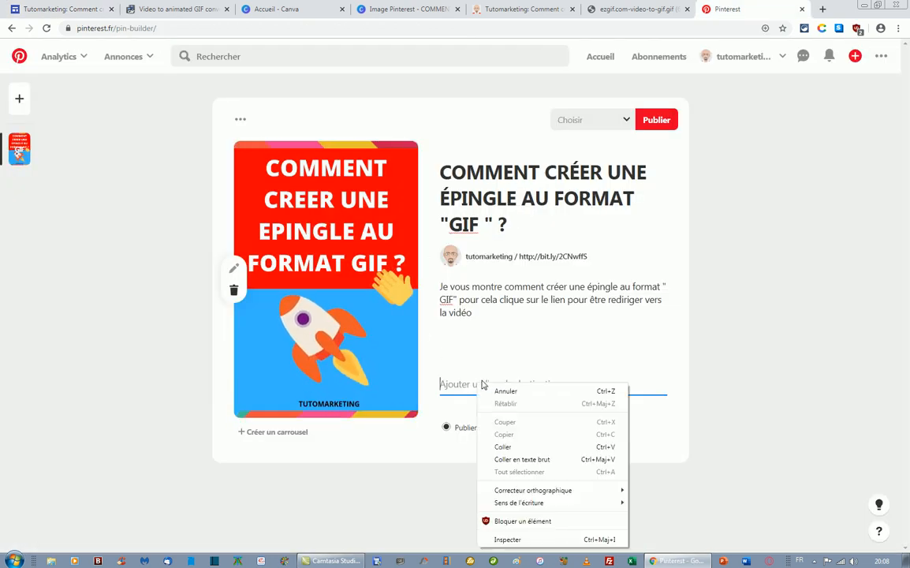
click(509, 446)
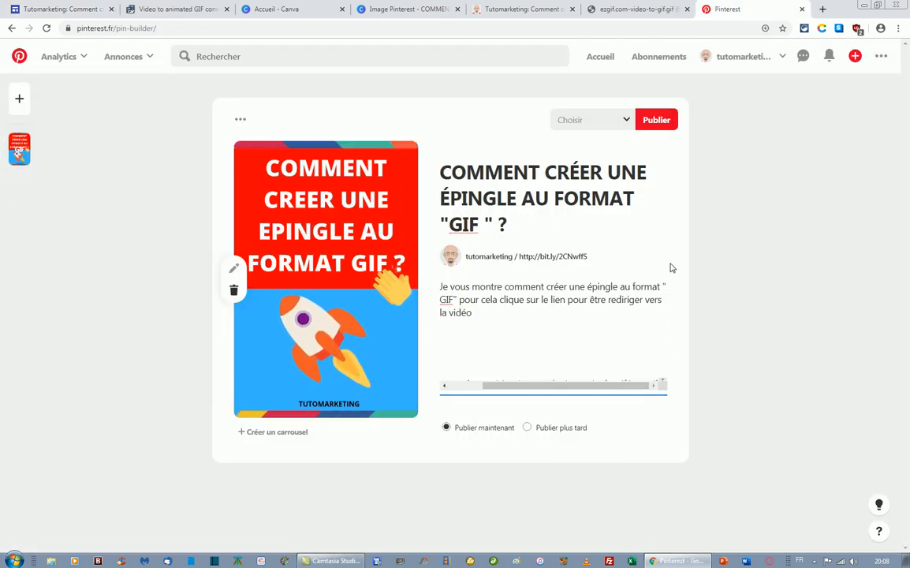
- Choose the PINTEREST PIN board, publish the pin immediately and close the confirmation window
click(602, 120)
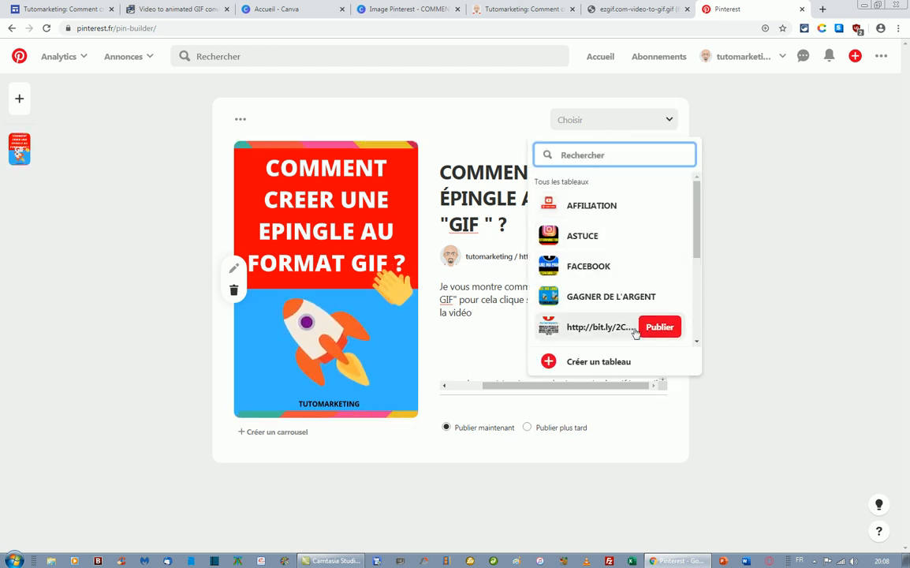
click(697, 231)
drag(697, 231, 697, 306)
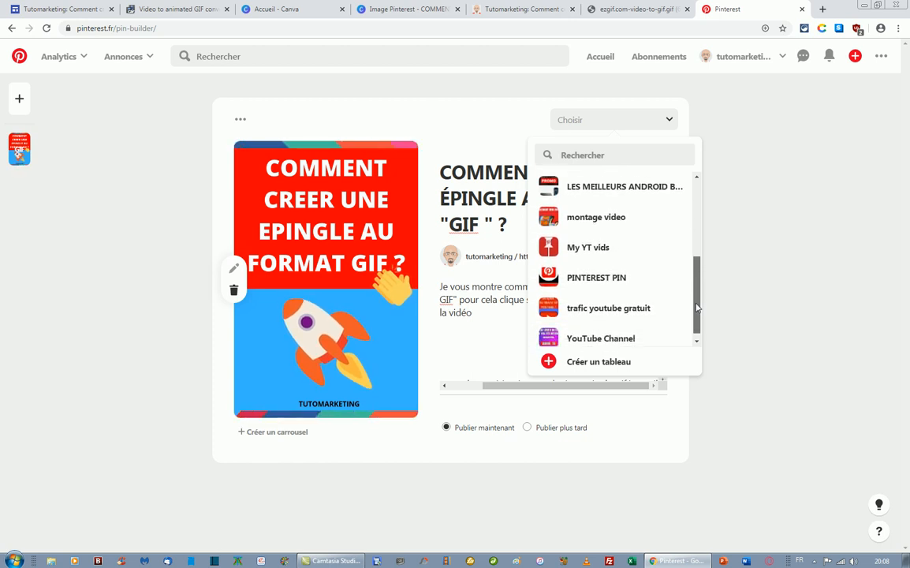
click(602, 282)
click(658, 123)
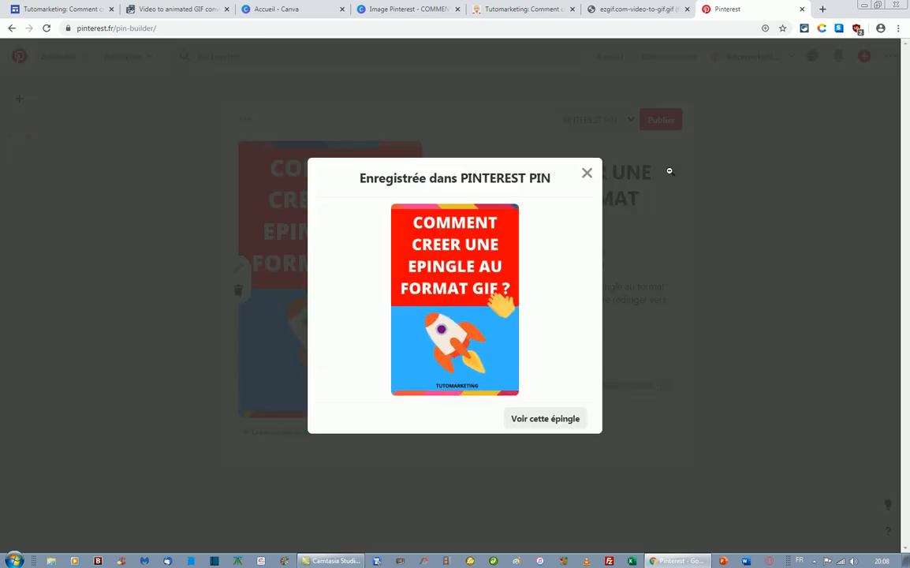
click(586, 173)
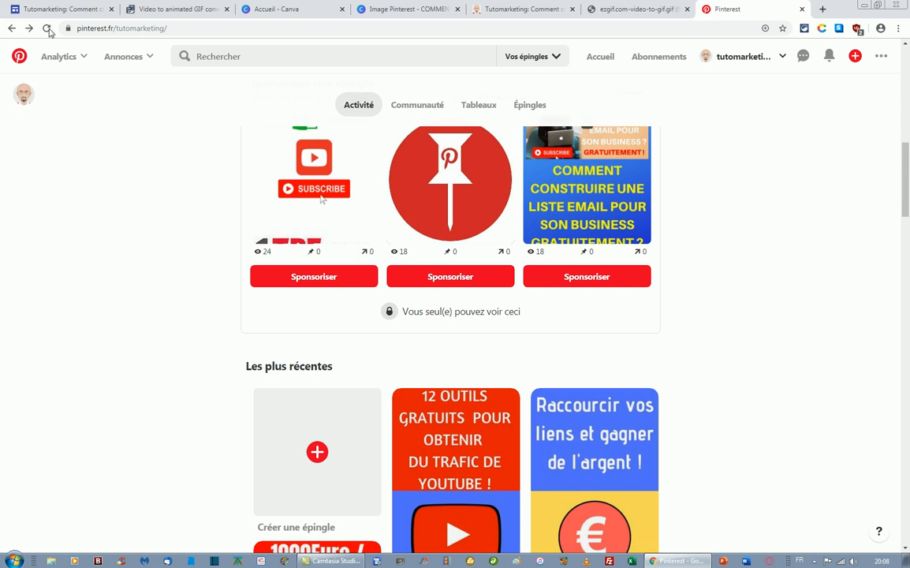
- Reload the profile page and view the newly published GIF pin among the most recent pins
click(47, 28)
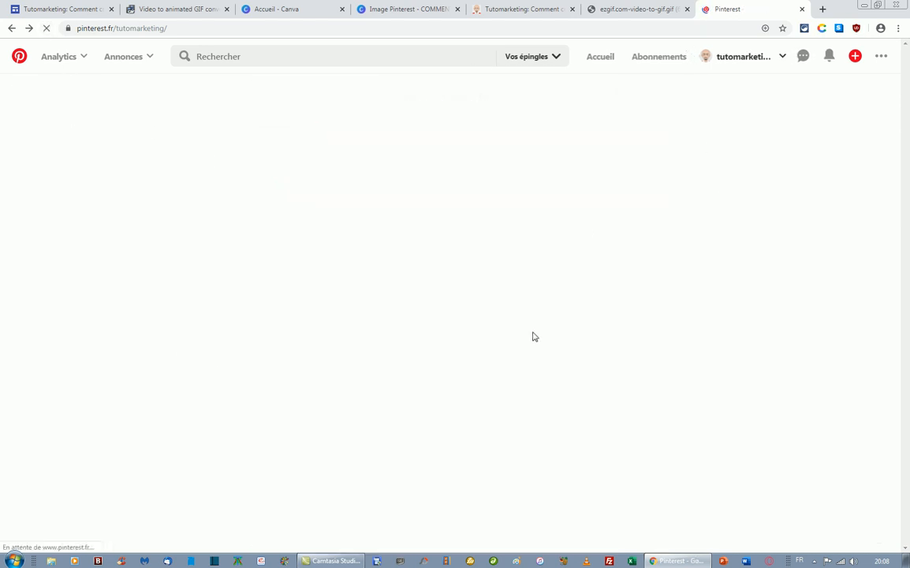
scroll(495, 334, down, 7)
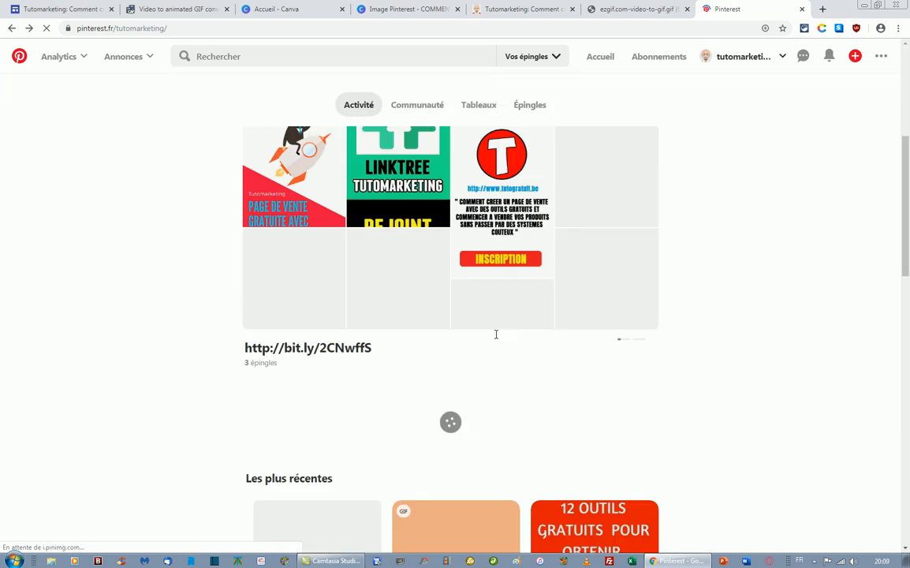
scroll(792, 238, down, 5)
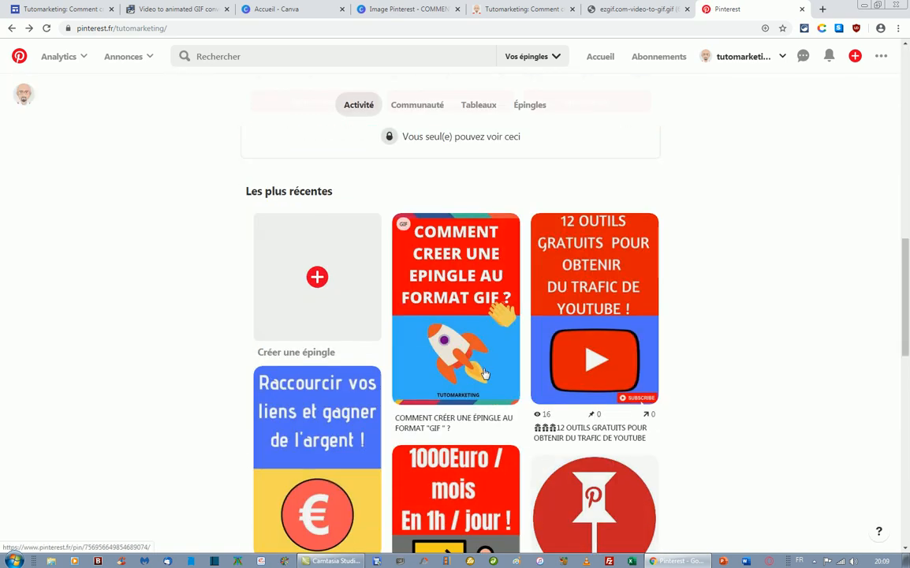
- Refresh the profile page once more and open the new GIF pin to examine its animation, title and board
scroll(481, 213, up, 2)
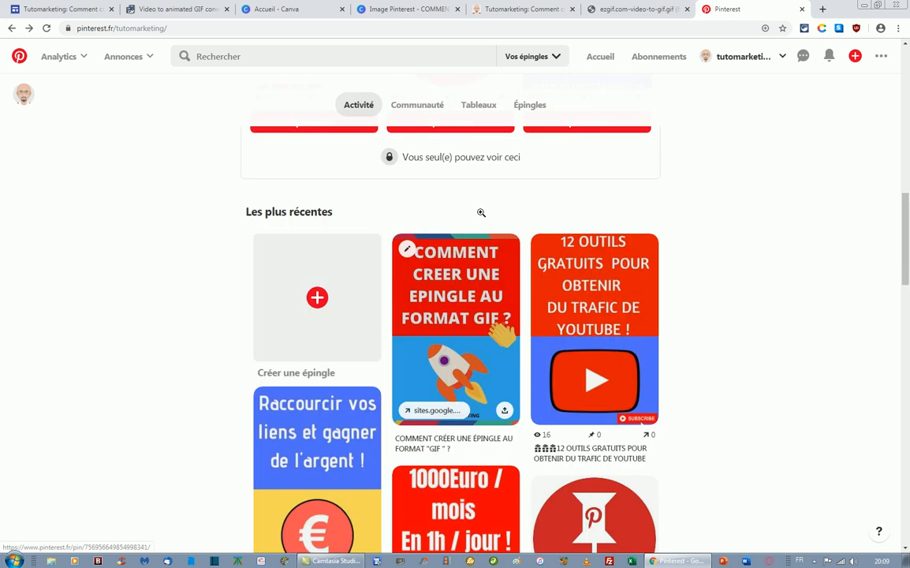
click(47, 27)
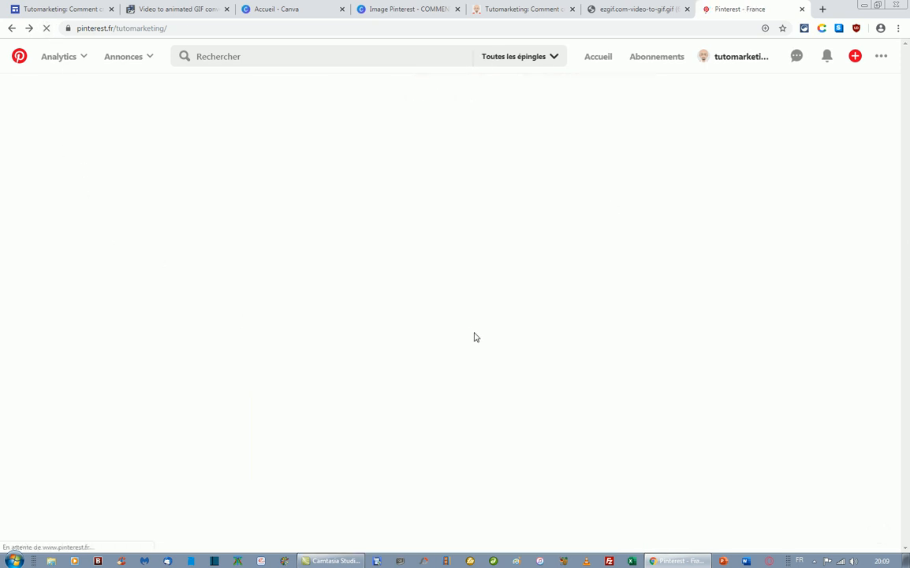
scroll(465, 332, down, 2)
scroll(465, 331, down, 7)
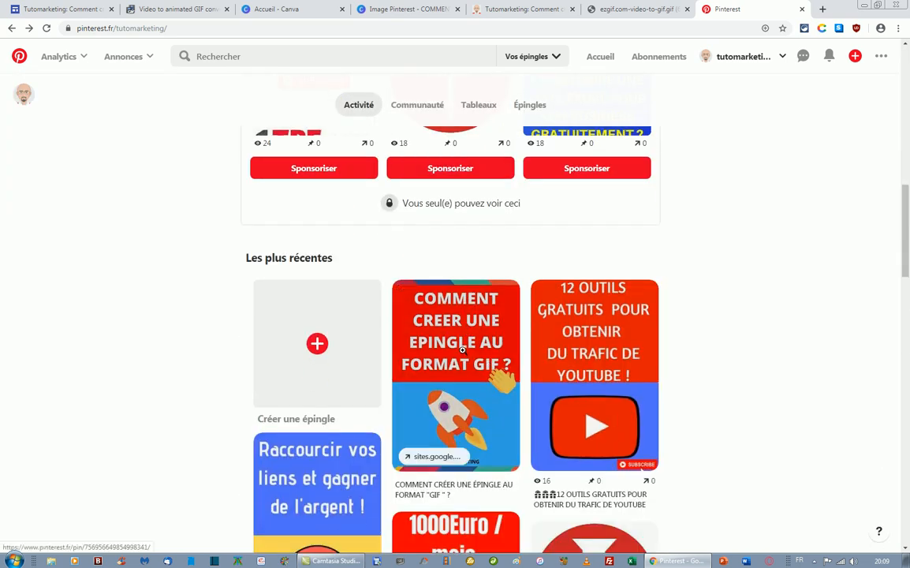
click(463, 350)
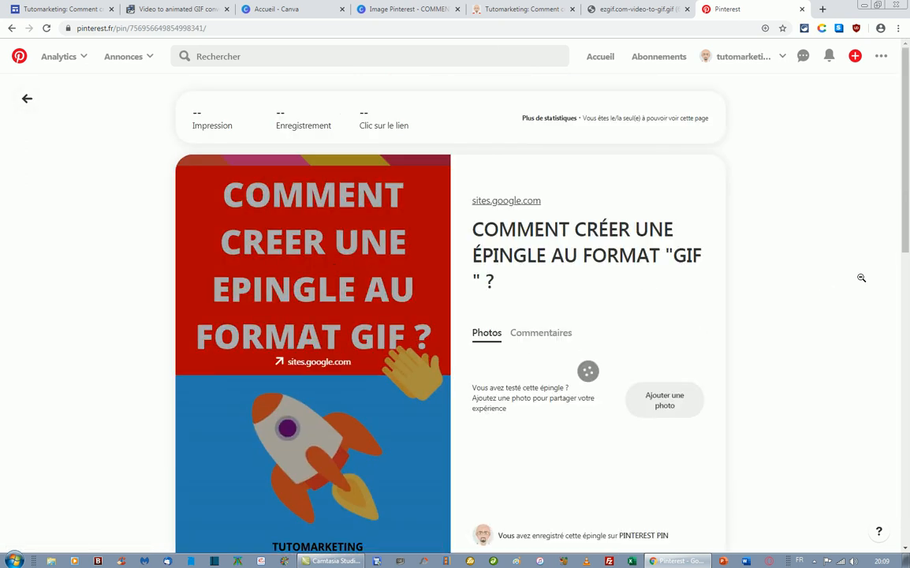
scroll(788, 268, down, 3)
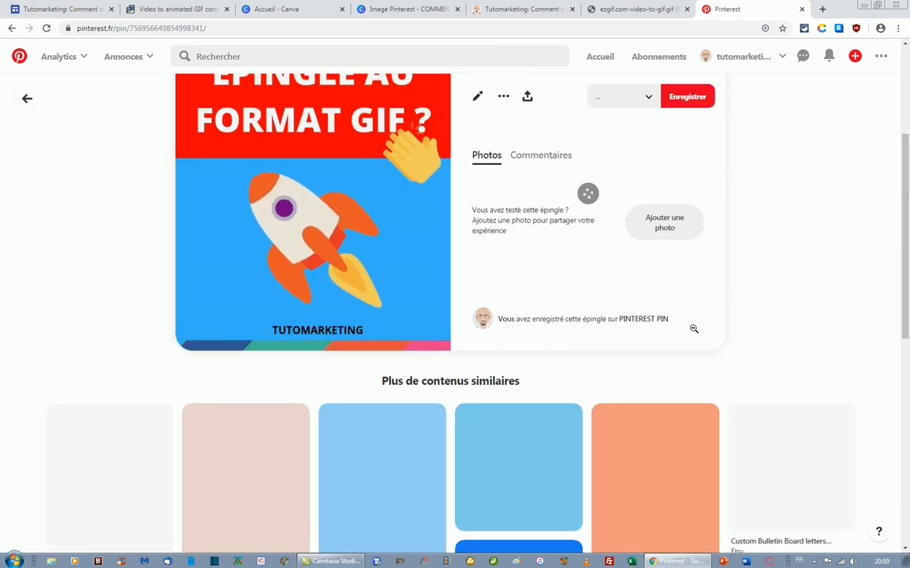
scroll(337, 344, up, 2)
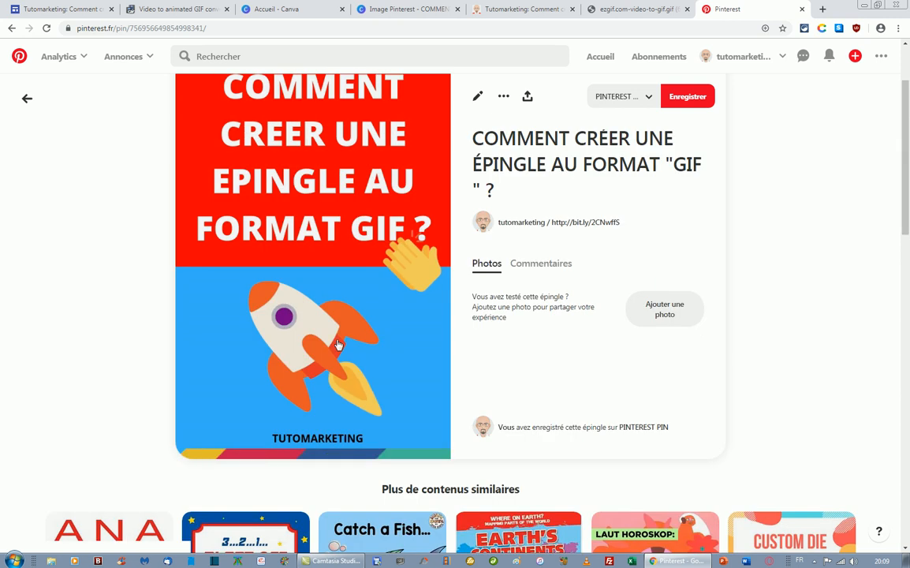
- Follow the pin's link to the Google Sites page, open its GIF pin sign-up form, and return to the site
click(338, 343)
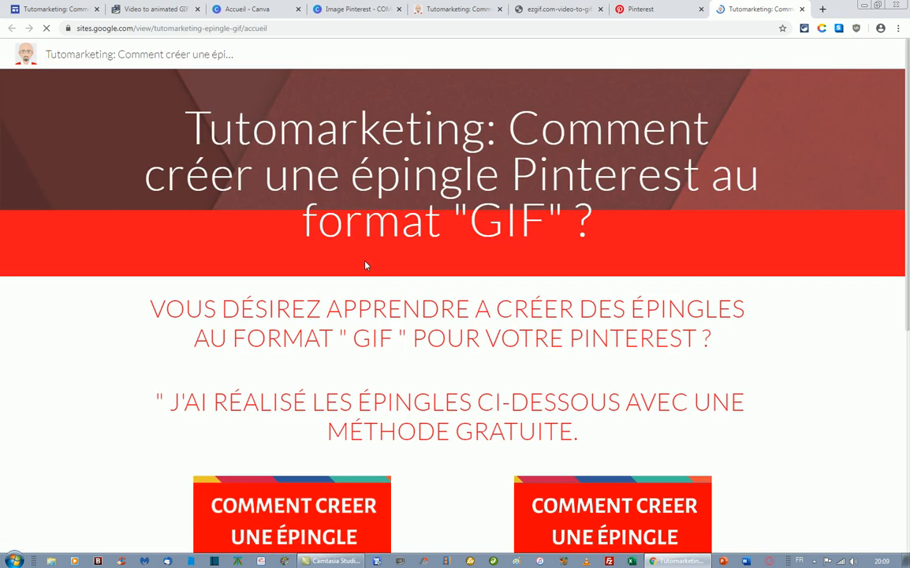
scroll(494, 420, down, 5)
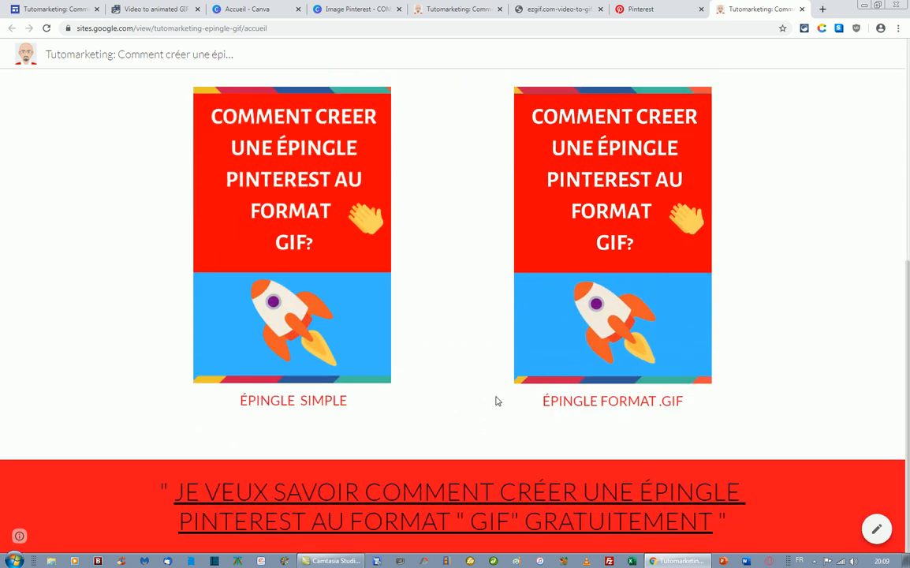
click(504, 491)
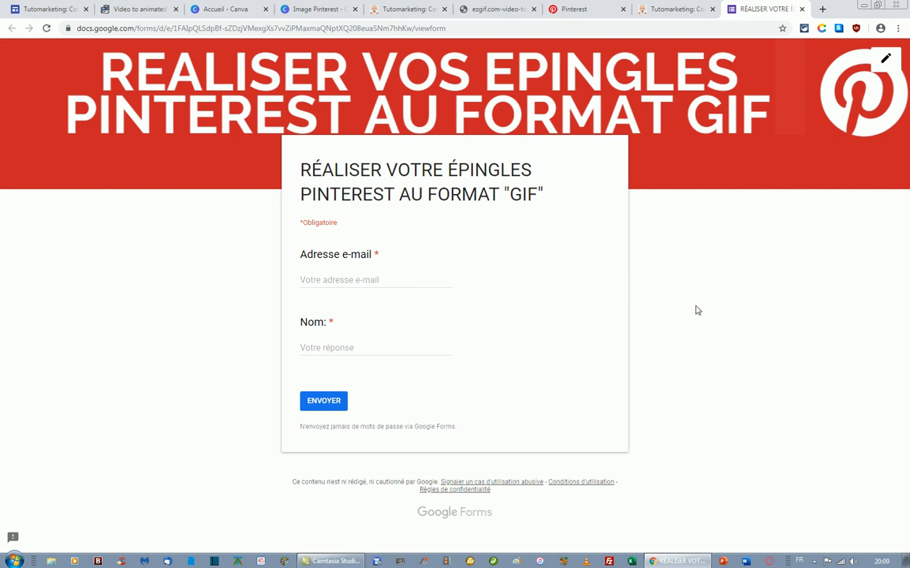
click(661, 7)
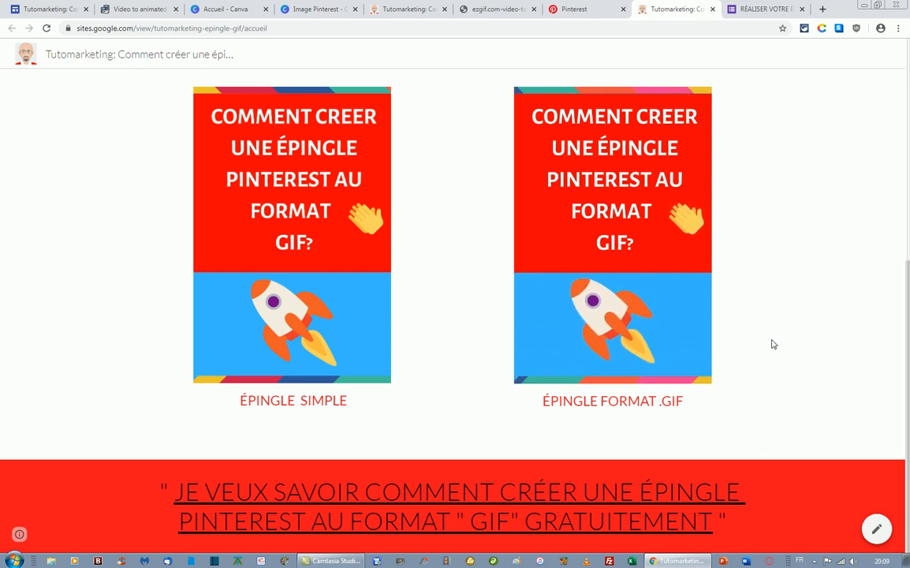
click(814, 562)
right_click(829, 516)
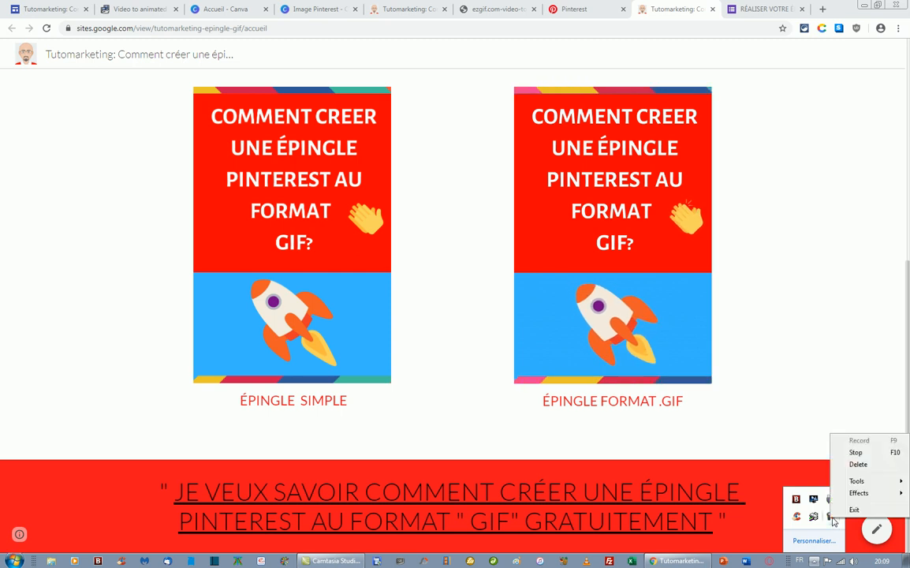